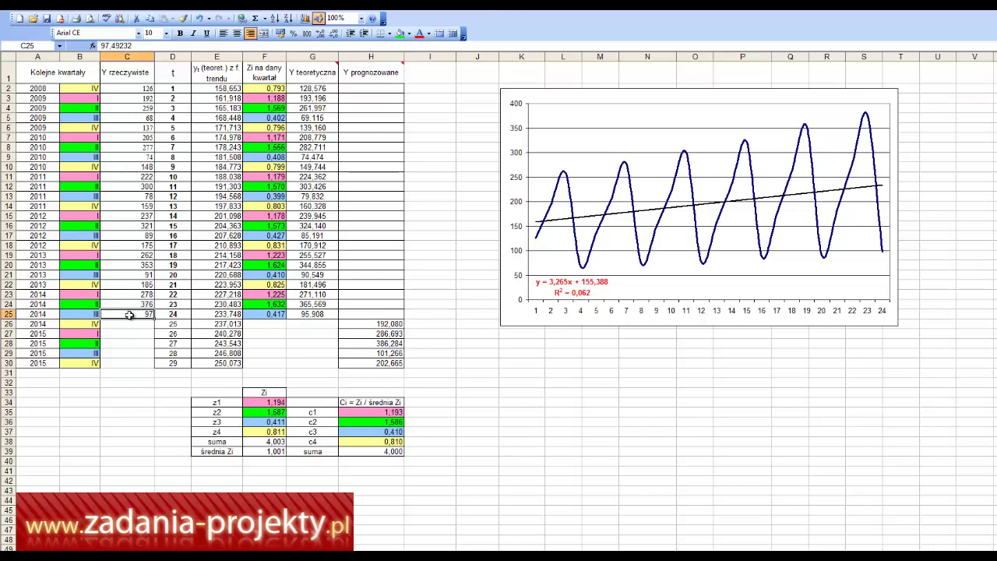
Examine the quarterly actual values in A2:C25, from the first to the last observed quarter.
left_click_drag(129, 314, 31, 89)
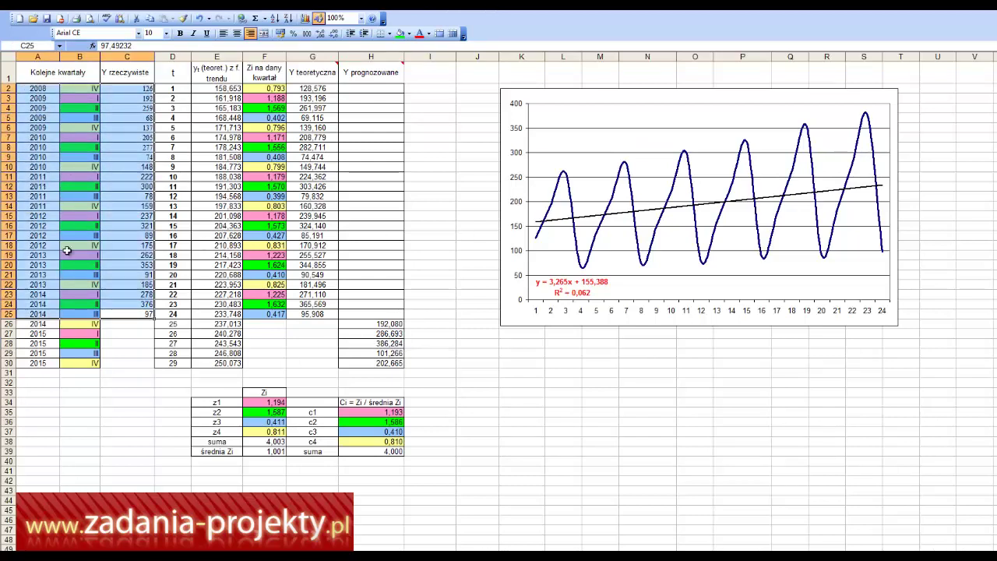
left_click(120, 314)
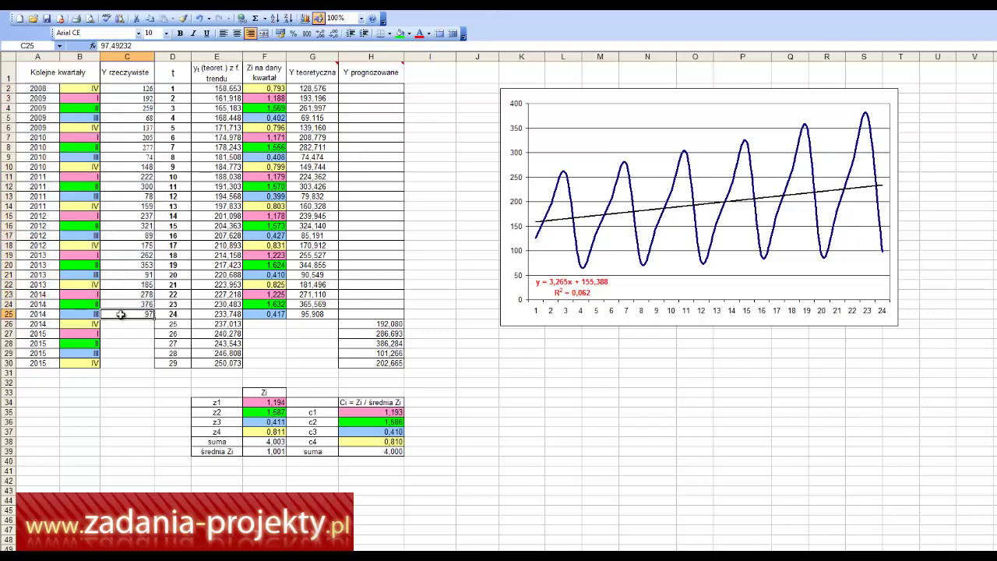
left_click_drag(46, 90, 64, 88)
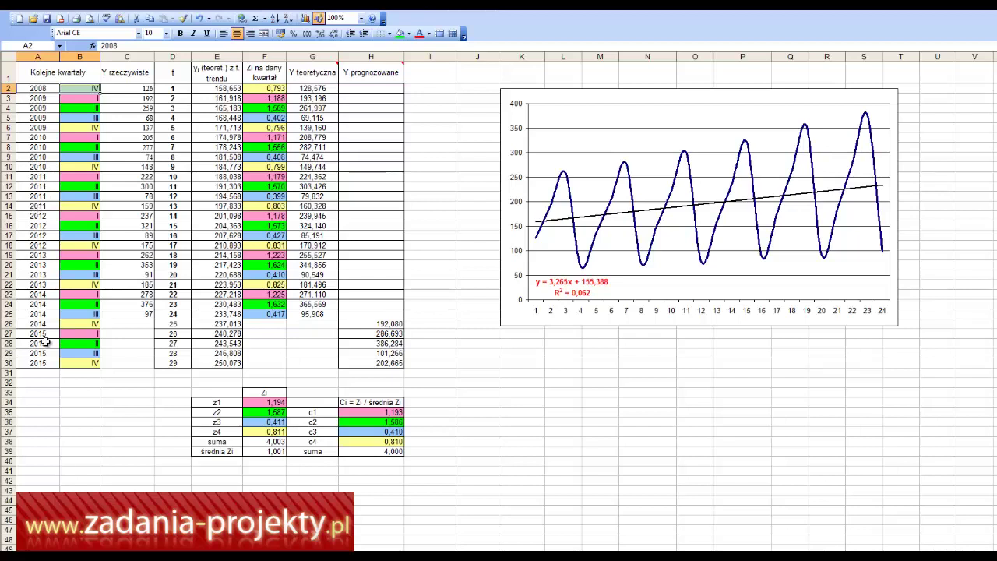
left_click_drag(38, 316, 70, 315)
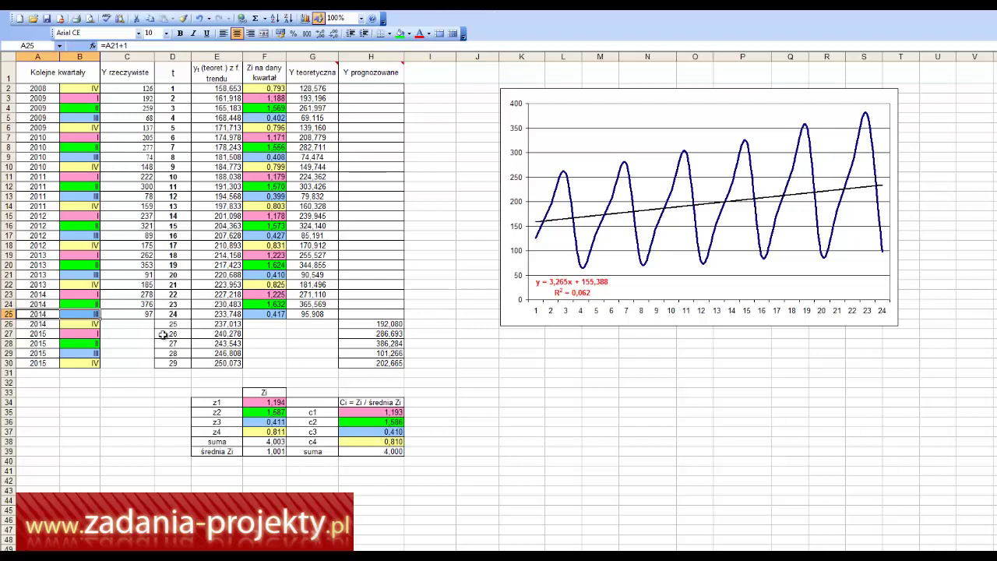
left_click_drag(128, 323, 128, 88)
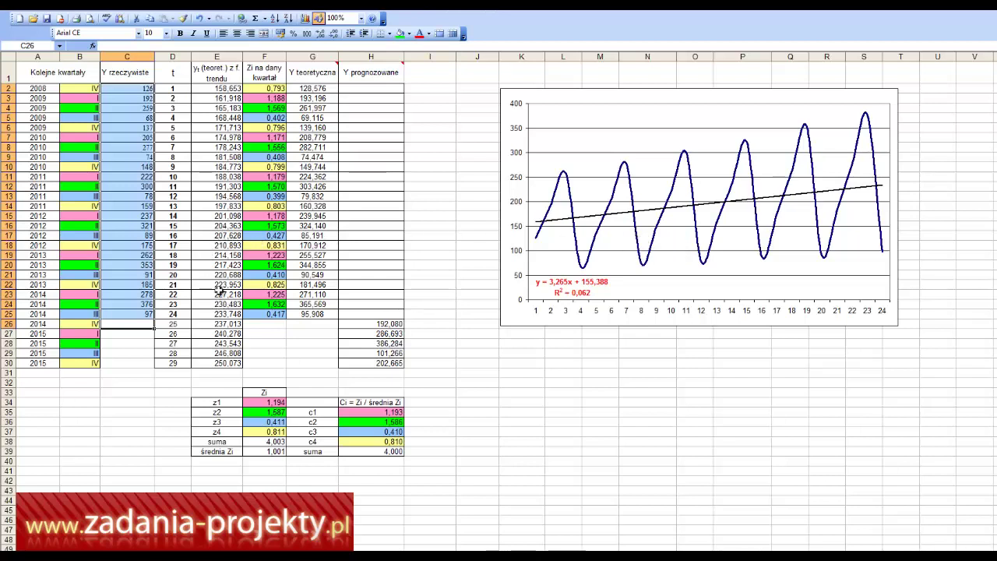
Fill the trend formula =3,265*D2+155,388 from E2 down through E30, covering forecast periods 25 to 29.
left_click(230, 89)
double_click(231, 89)
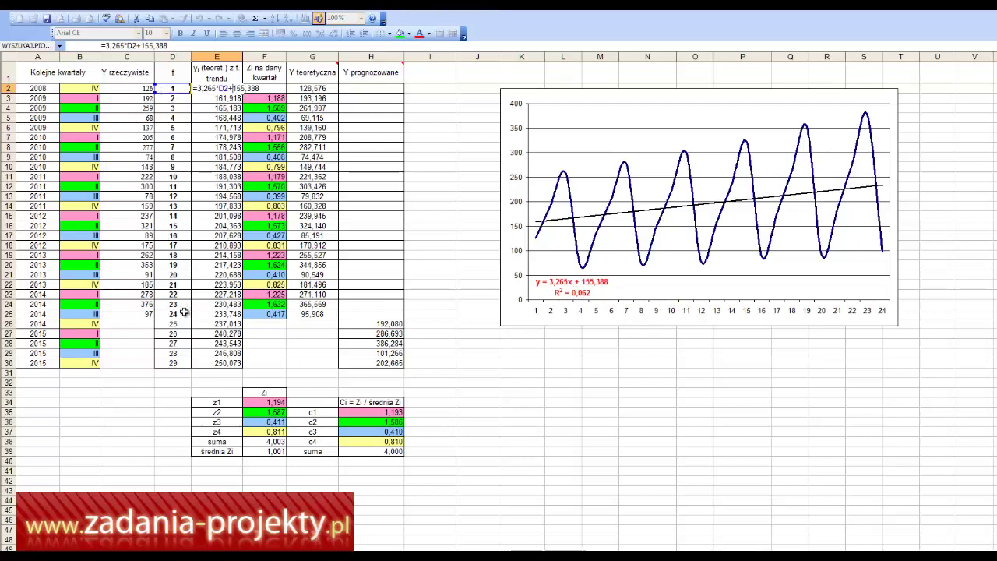
key("ctrl+Return")
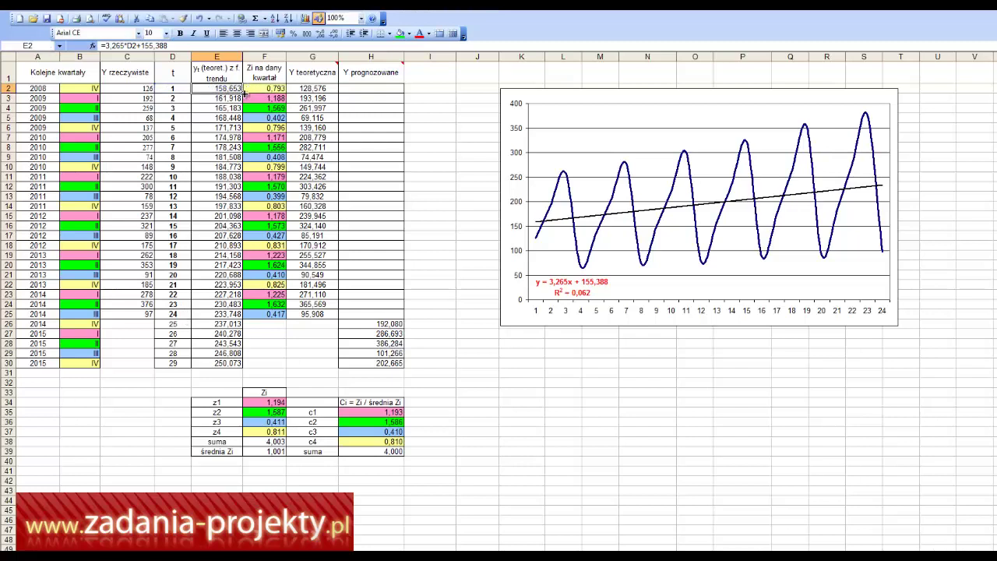
left_click_drag(243, 92, 243, 369)
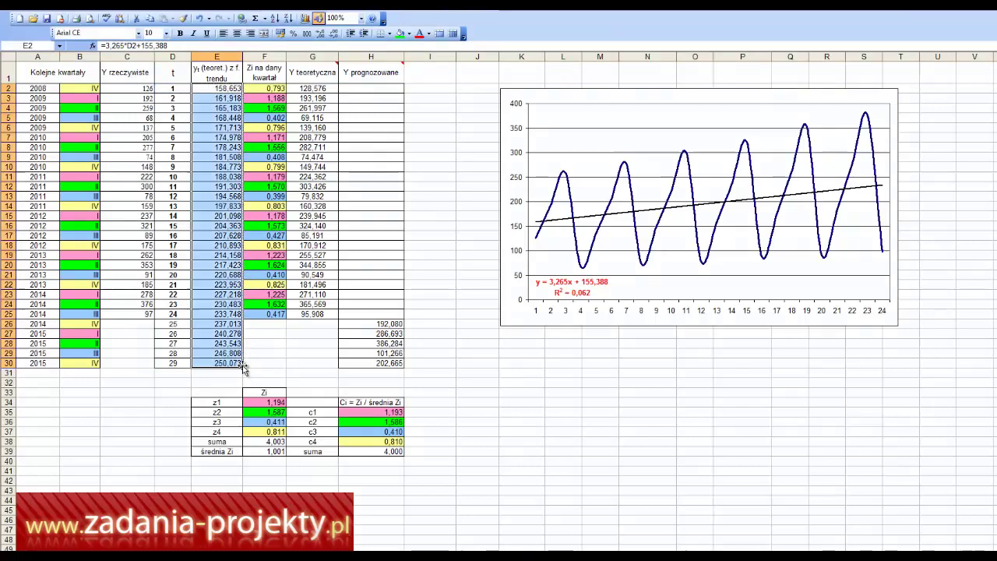
left_click_drag(164, 327, 204, 363)
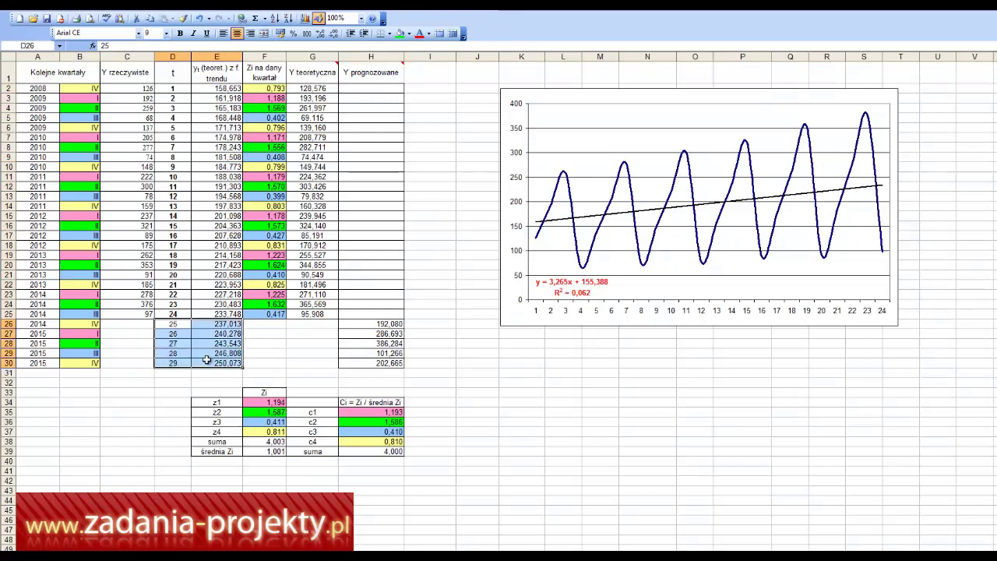
Examine the Zi formula in F2 and the quarterly seasonal ratios in F2:F25.
double_click(257, 88)
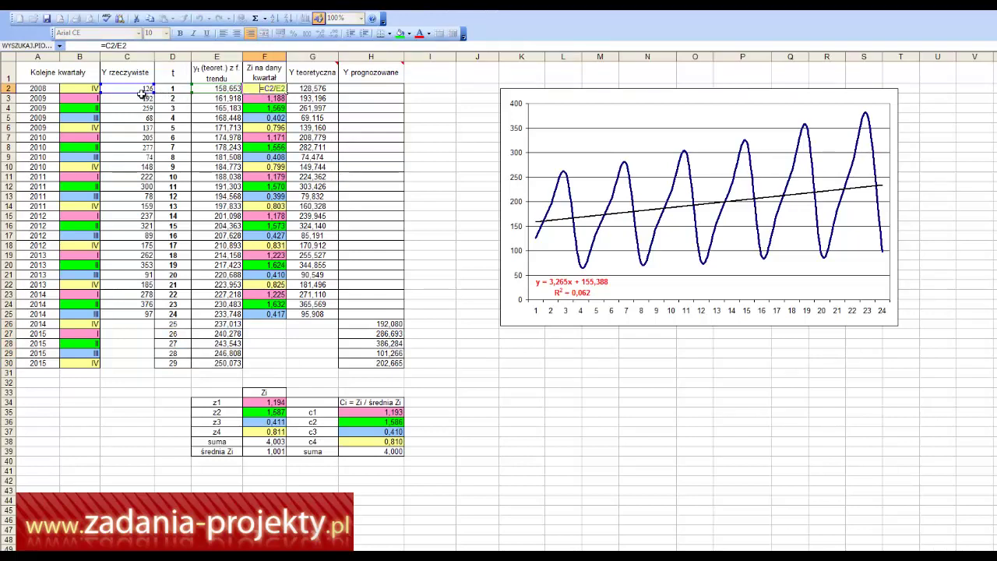
left_click_drag(141, 95, 144, 94)
key("ctrl+Return")
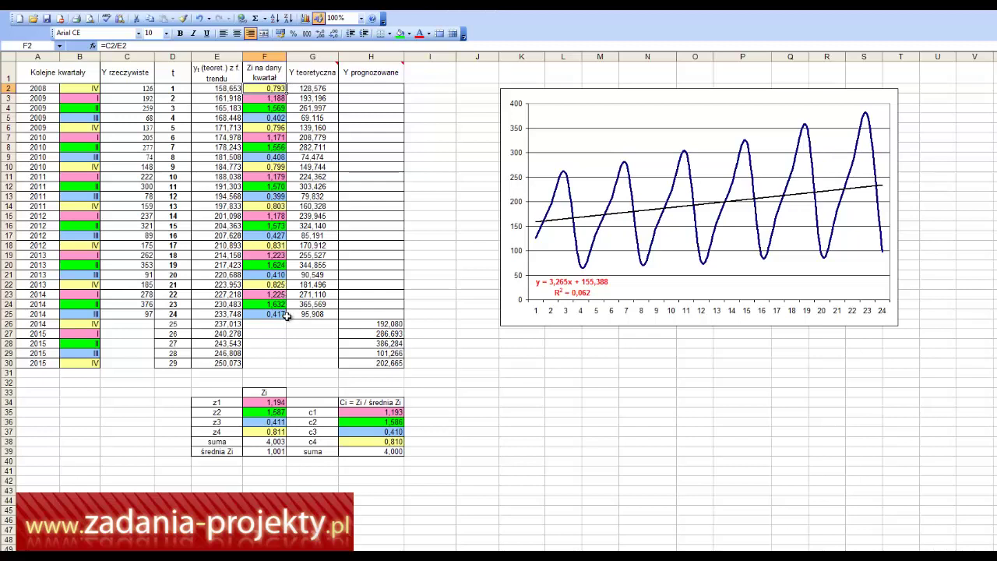
left_click_drag(278, 312, 151, 98)
left_click_drag(269, 314, 265, 88)
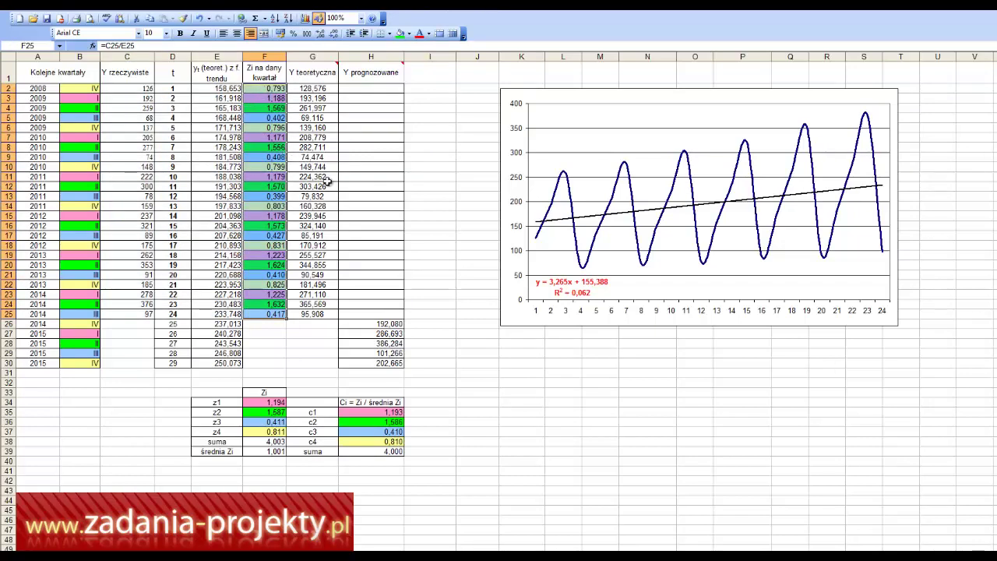
left_click(325, 178)
Inspect the z1 average formula in F34 and the first-quarter Zi cells it averages in column F.
double_click(266, 401)
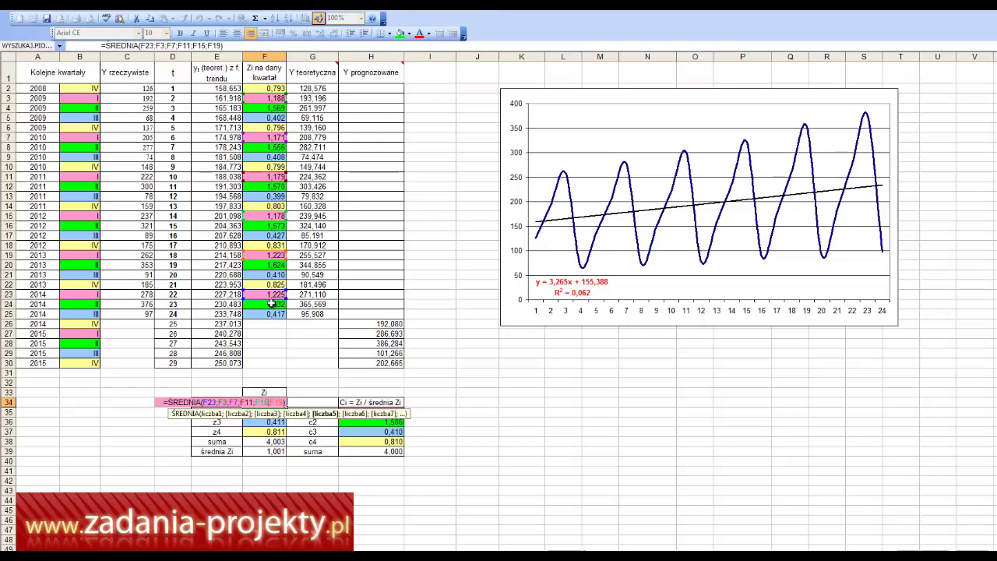
key("Return")
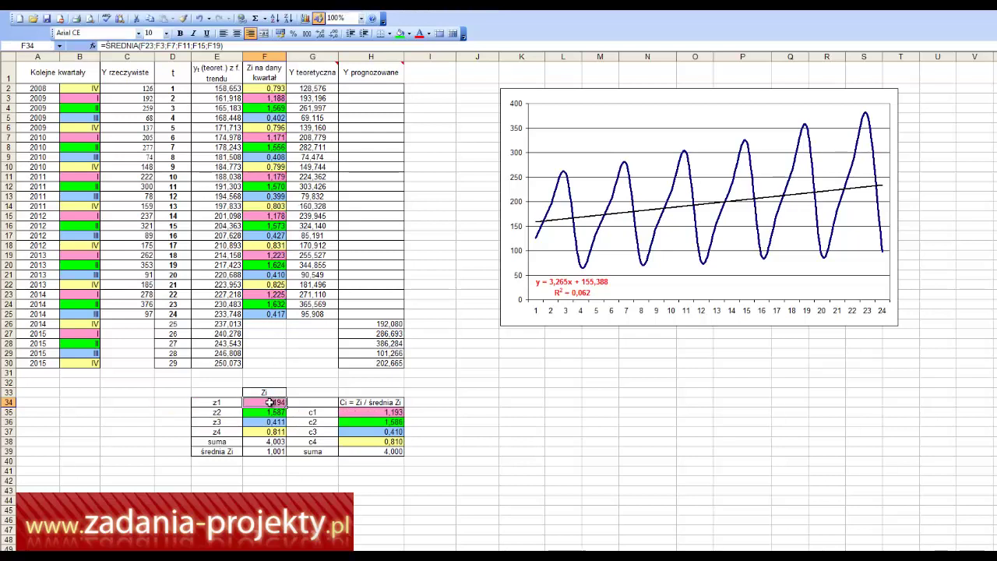
left_click(252, 99)
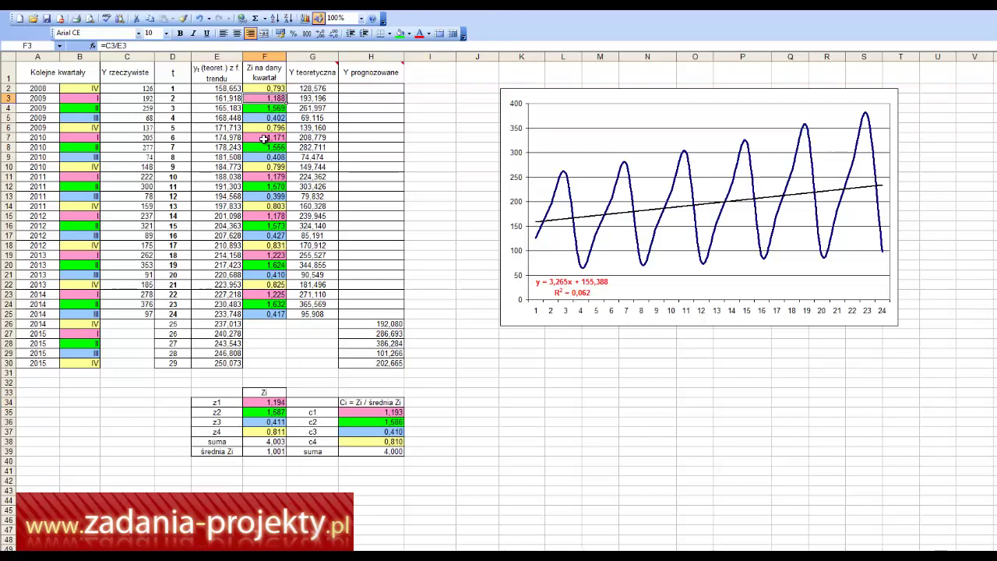
left_click(265, 138)
left_click(266, 176)
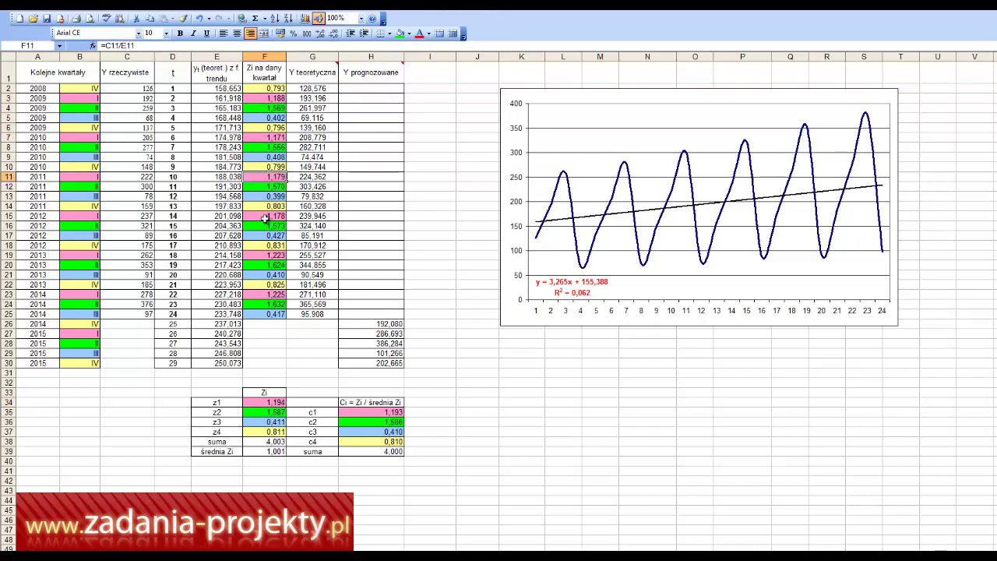
left_click(257, 215)
left_click_drag(249, 213, 72, 213)
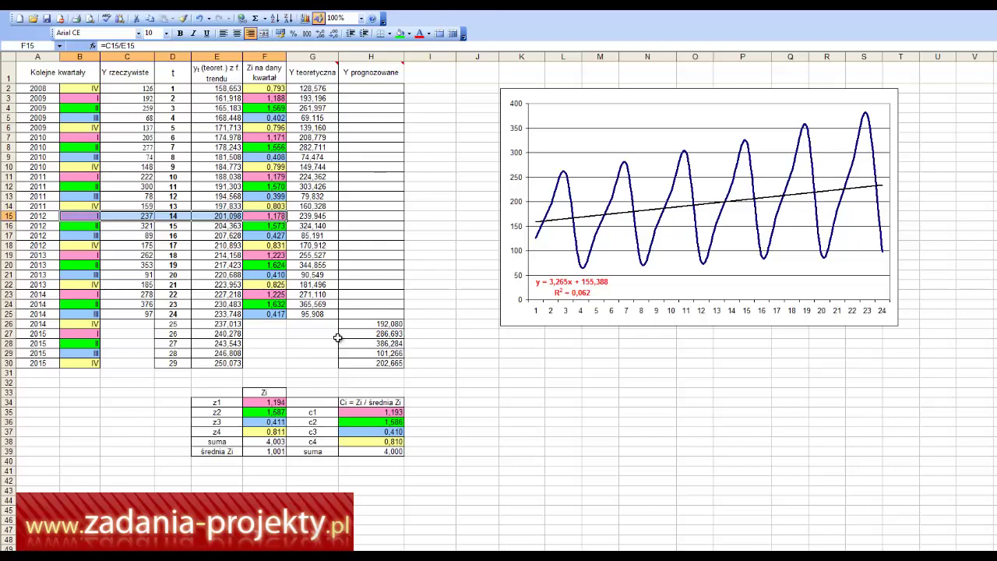
Inspect the z2 average formula in F35 and the matching second-quarter rows in columns B and F.
double_click(259, 413)
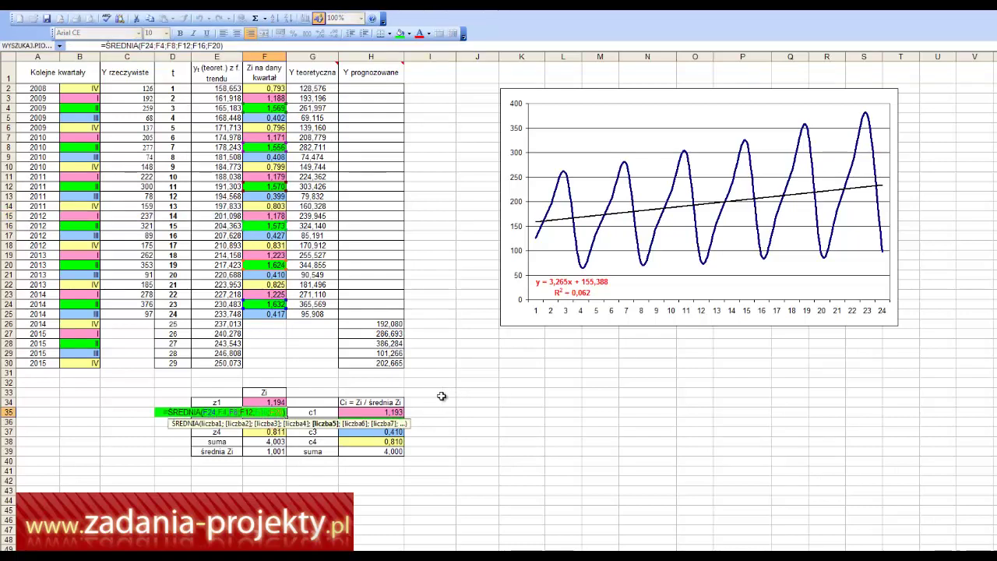
key("Escape")
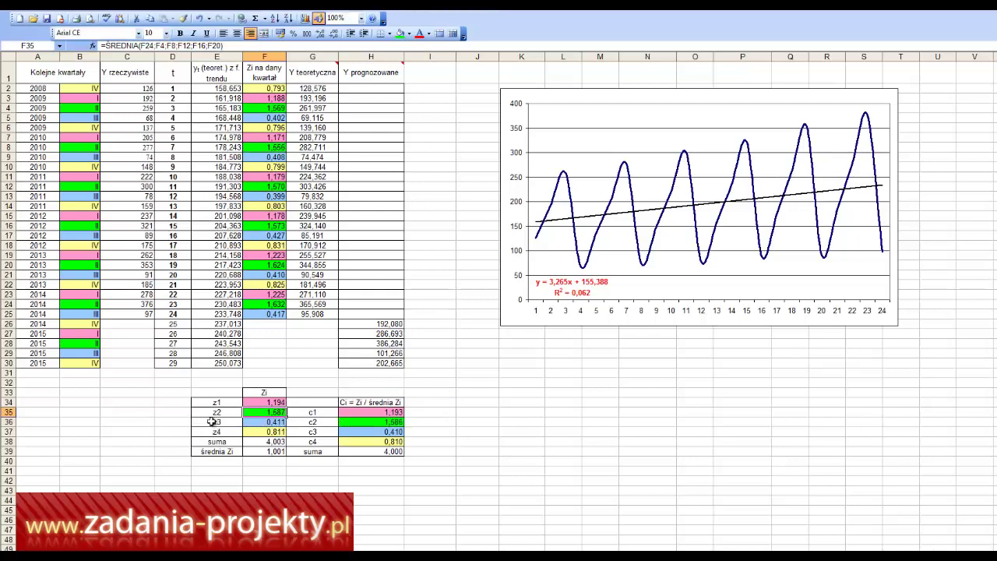
left_click(86, 109)
left_click(77, 149)
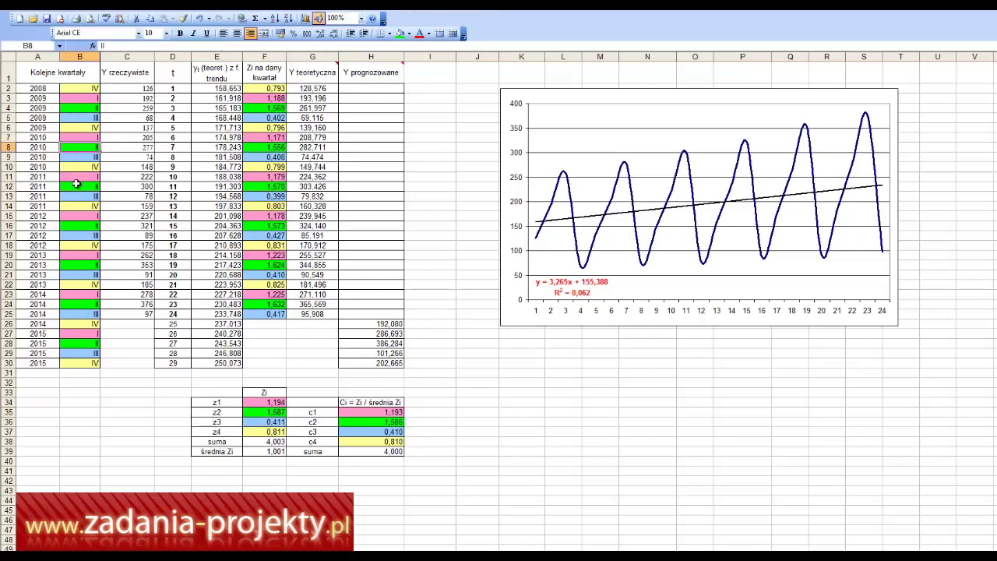
left_click(77, 187)
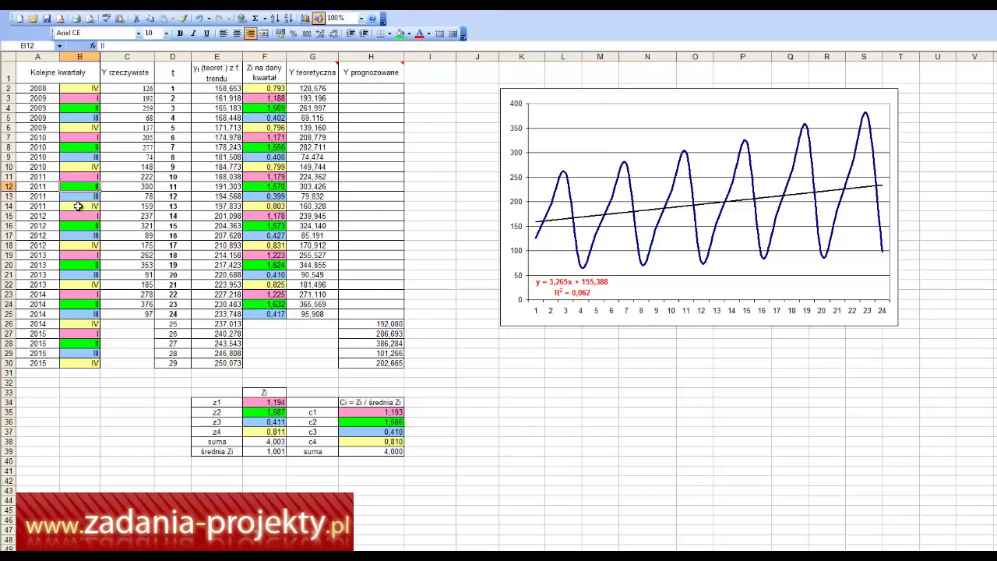
left_click(260, 108)
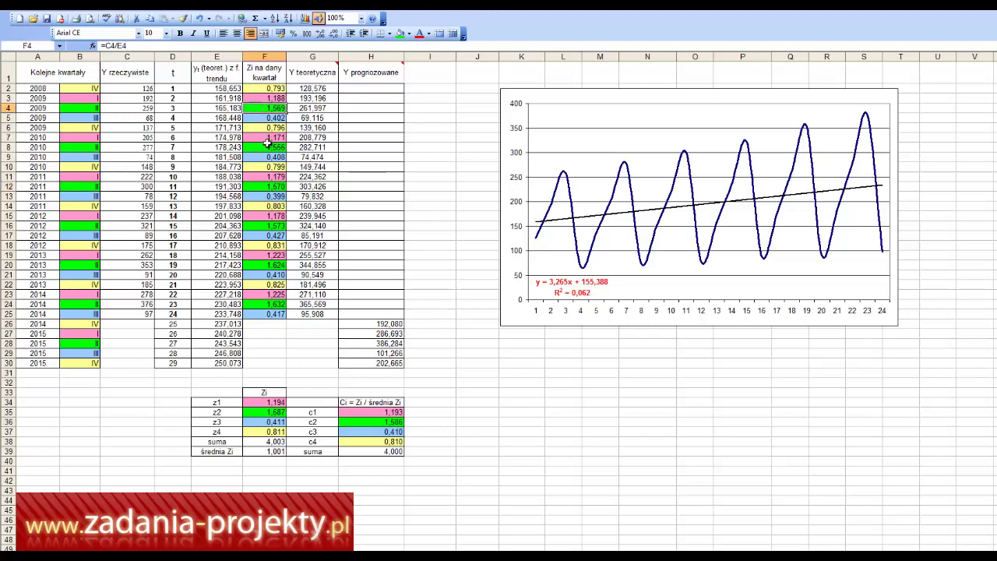
left_click(266, 146)
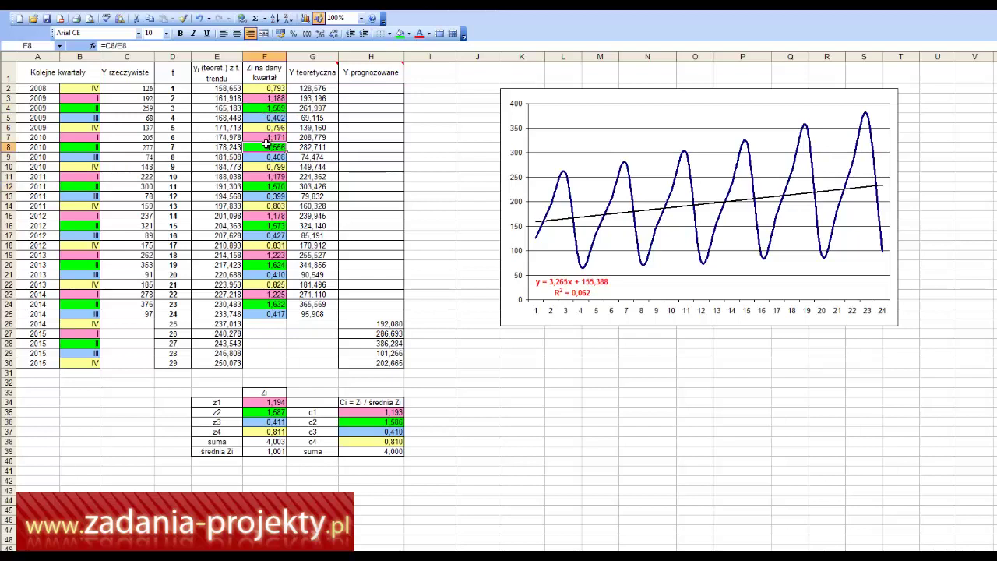
left_click(261, 186)
left_click(262, 411)
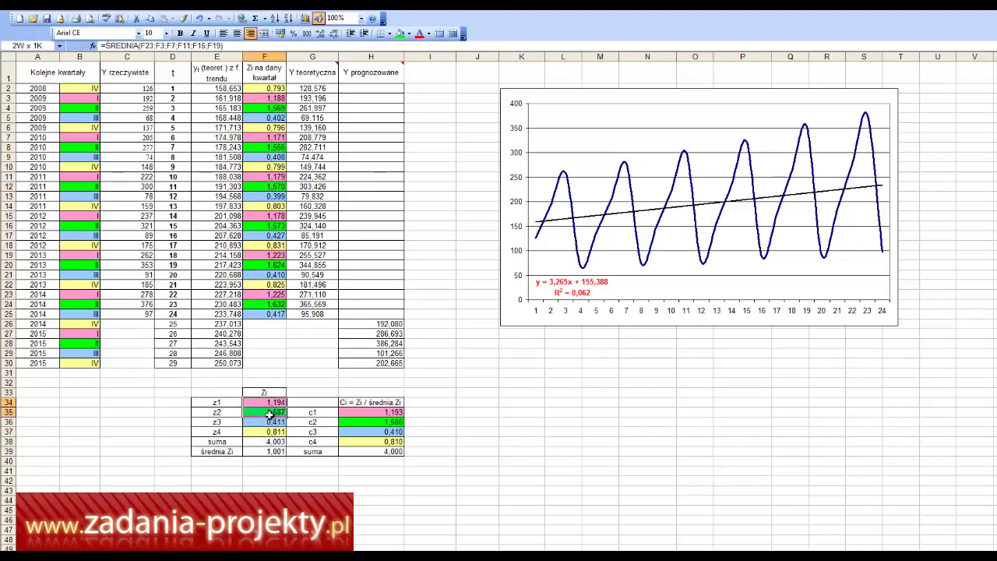
Correct the z4 average in F37 to reference F2 instead of the empty F26: =ŚREDNIA(F2;F6;F10;F14;F18;F22).
double_click(264, 431)
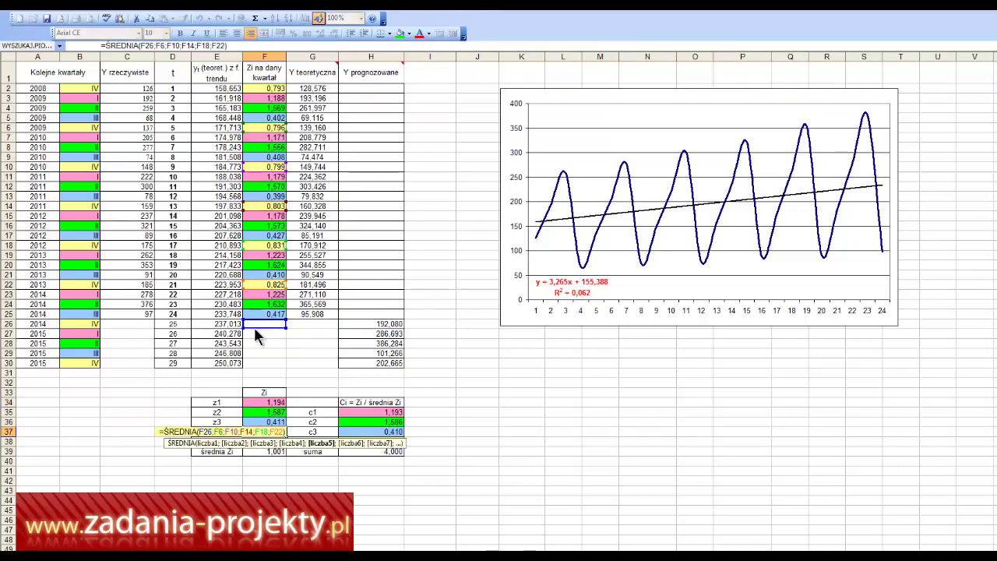
left_click_drag(260, 335, 253, 100)
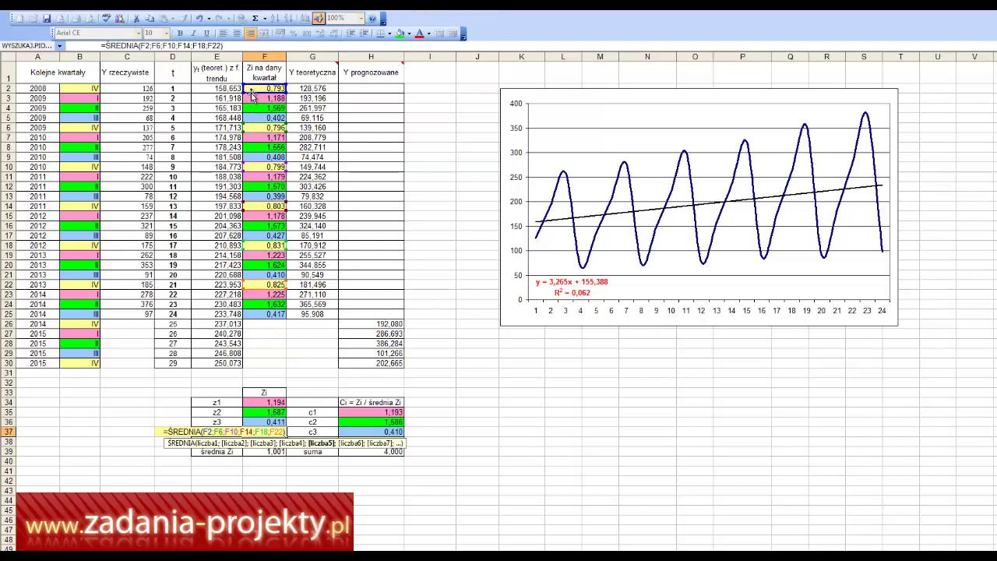
key("Return")
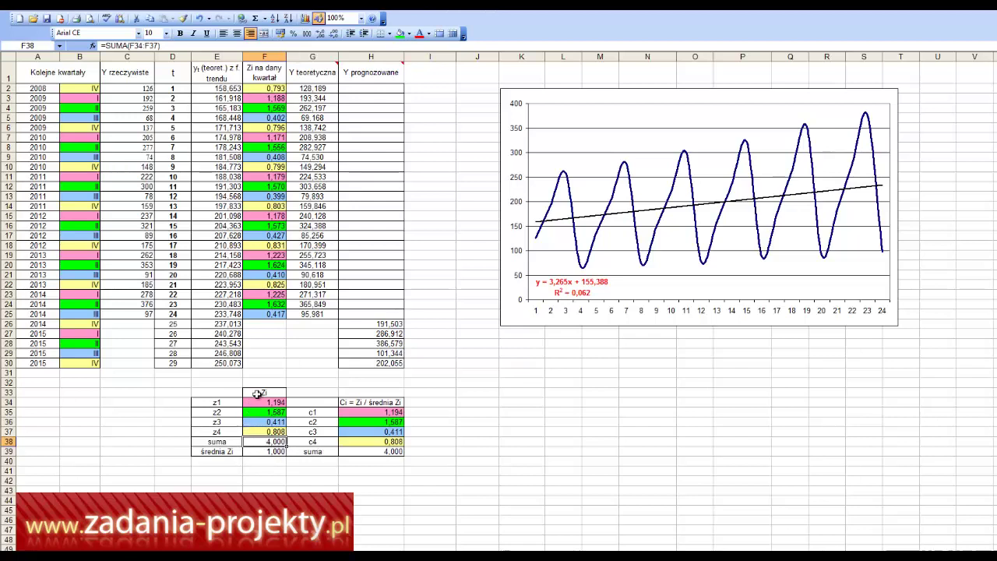
Inspect the sum formula in F38 and the mean formula in F39 for the seasonal indices z1 to z4.
double_click(251, 441)
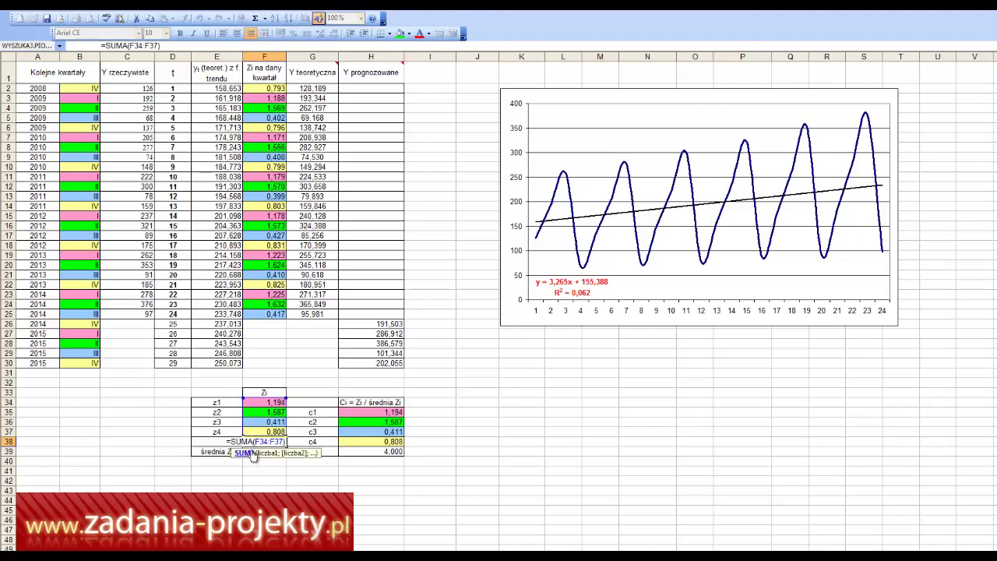
key("Escape")
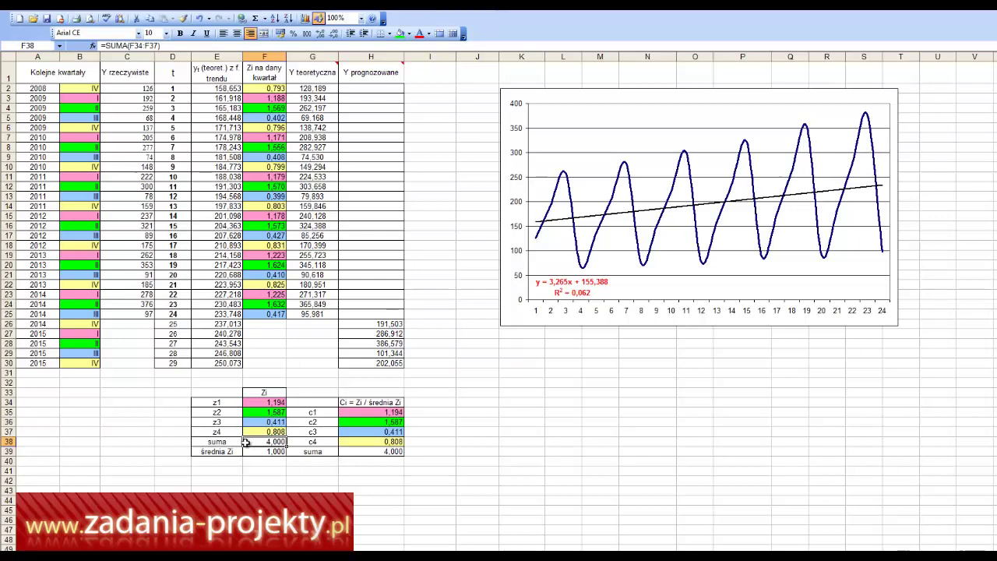
left_click(246, 451)
double_click(246, 450)
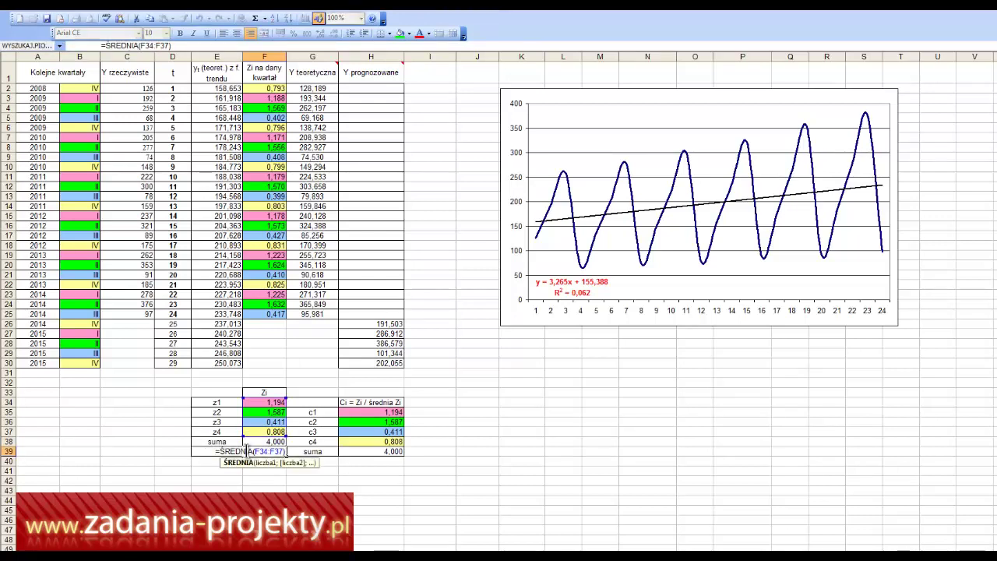
key("Escape")
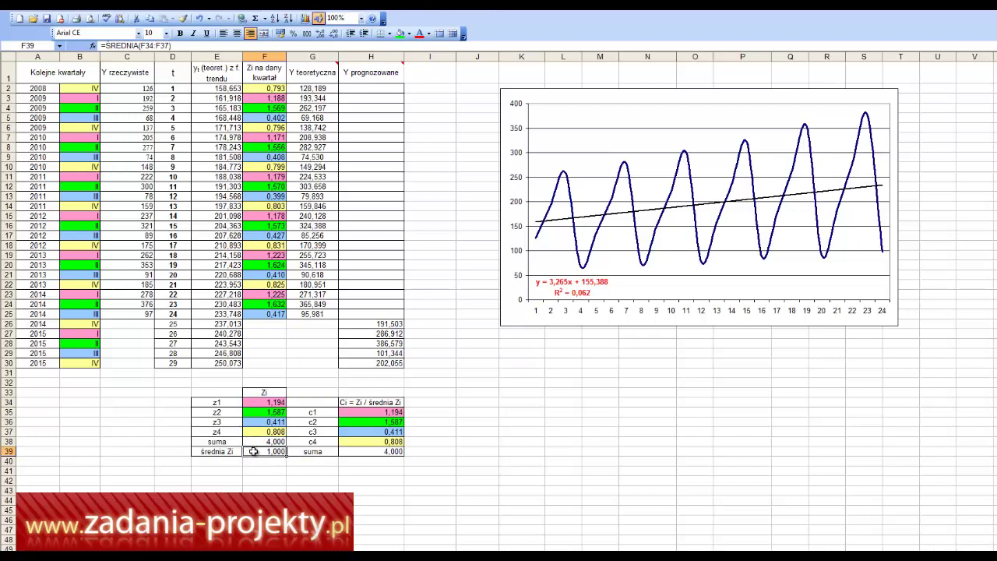
mouse_move(265, 395)
left_mouse_down()
mouse_move(266, 412)
mouse_move(269, 402)
left_mouse_up()
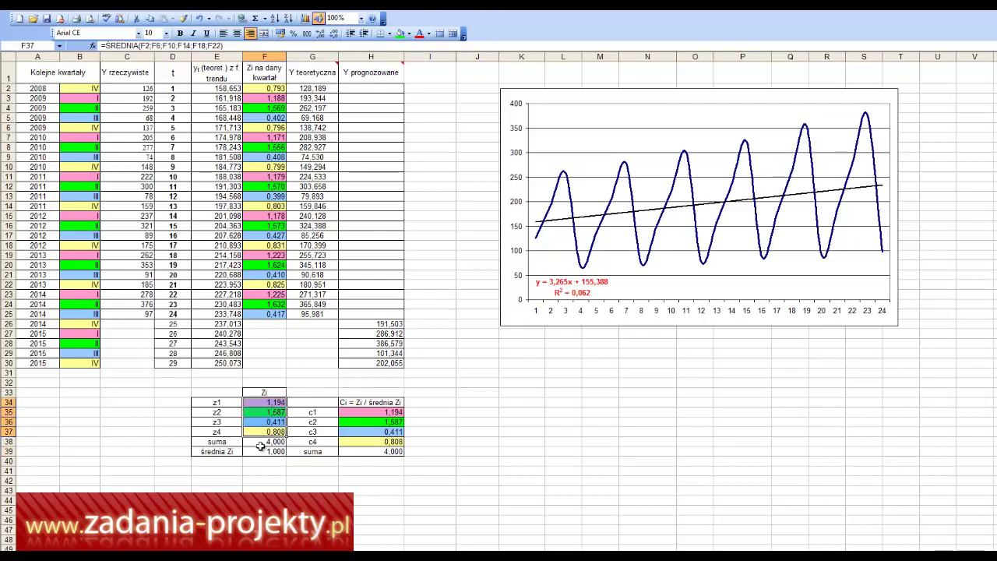
left_click(261, 442)
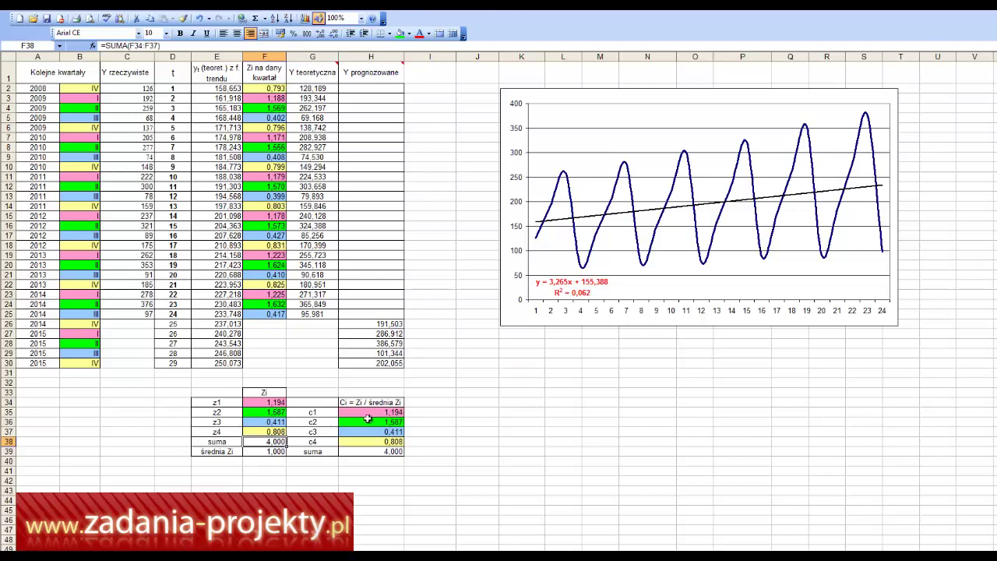
Examine the adjusted seasonal indices c1 to c4 in H35:H38 and the mean Zi in F39 used as their divisor.
left_click_drag(372, 414, 376, 442)
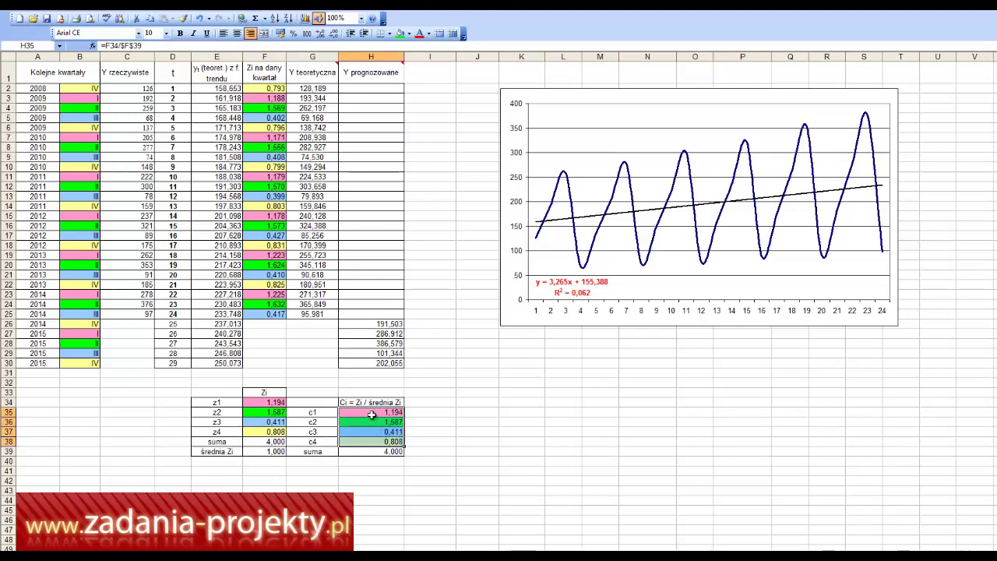
left_click(274, 453)
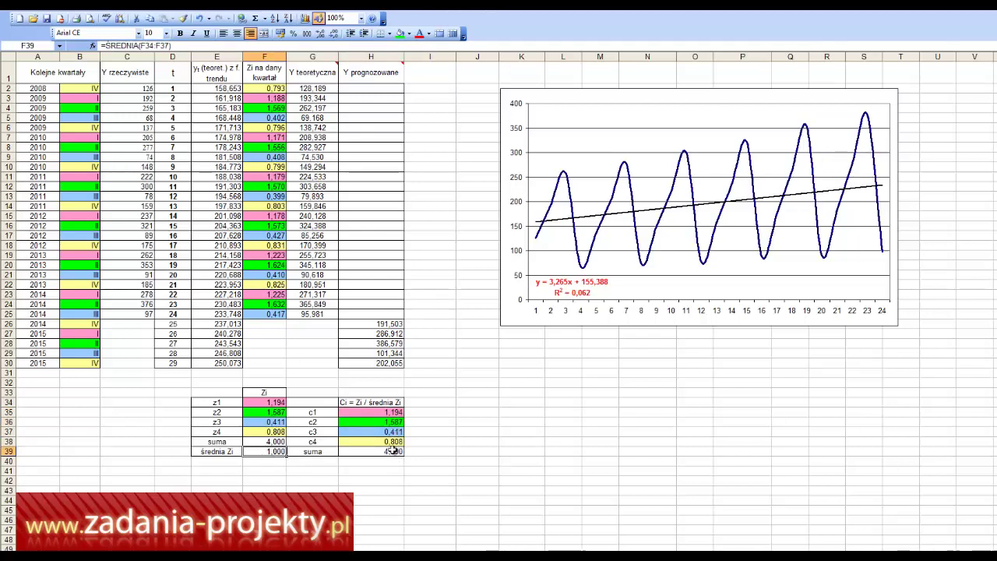
Examine the seasonal indices z1 to z4, their mean in F39 and the sum of the adjusted indices in H39.
left_click_drag(316, 441, 265, 431)
left_click(387, 402)
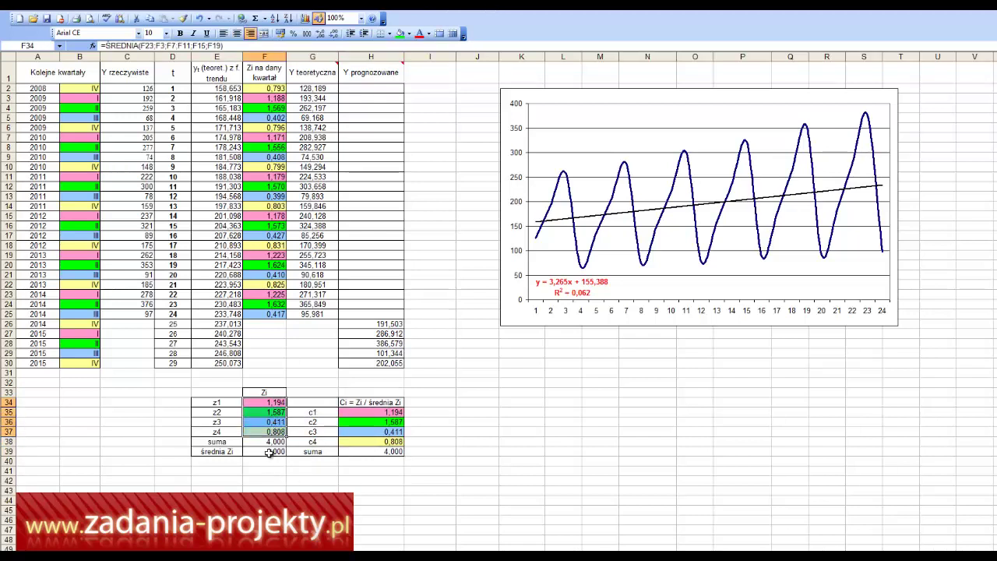
left_click(265, 454)
left_click(392, 453)
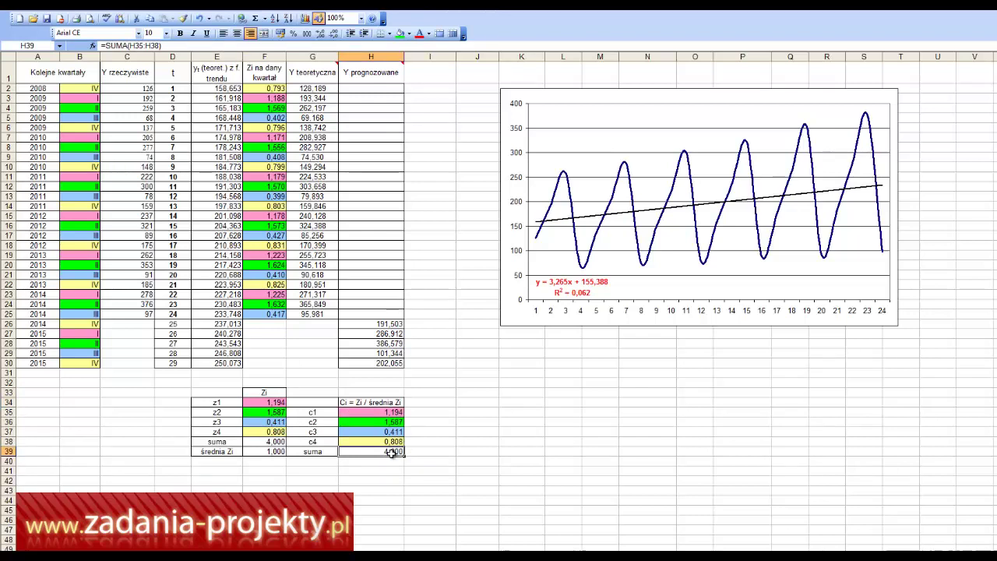
Inspect the first theoretical Y formula in G2 and the adjusted seasonal index formulas for c1 to c4 in H35:H38.
left_click(302, 87)
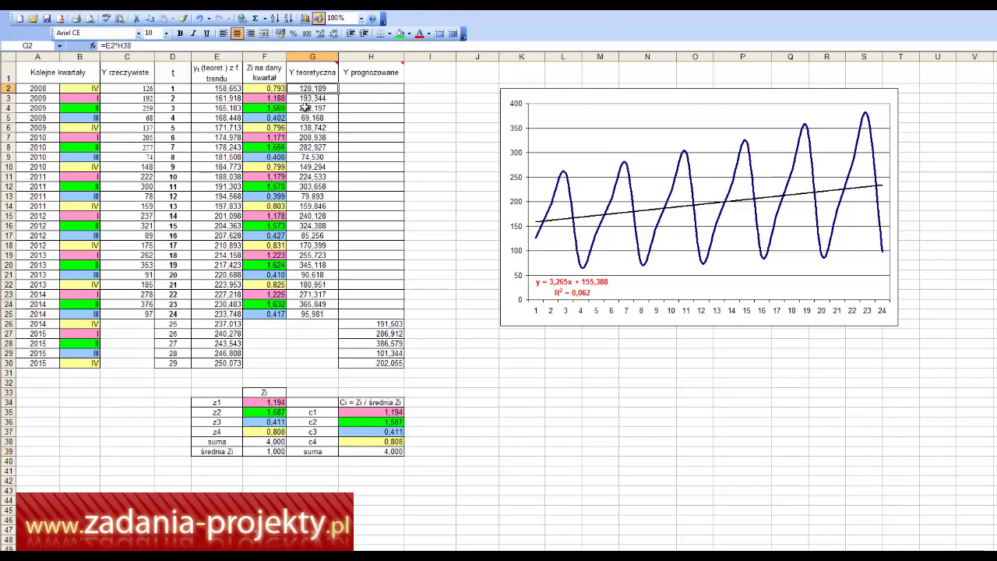
left_click_drag(390, 416, 392, 441)
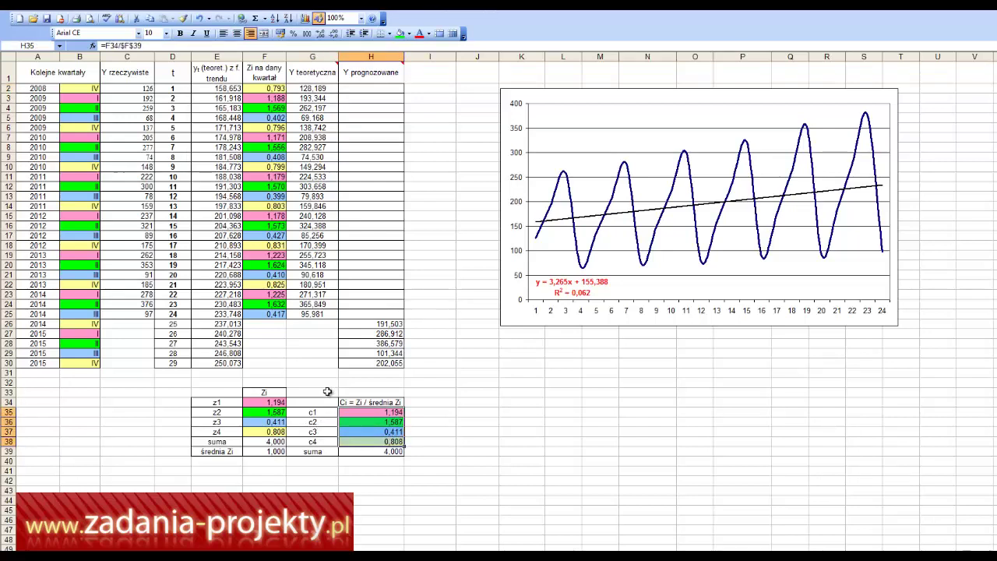
left_click(318, 412)
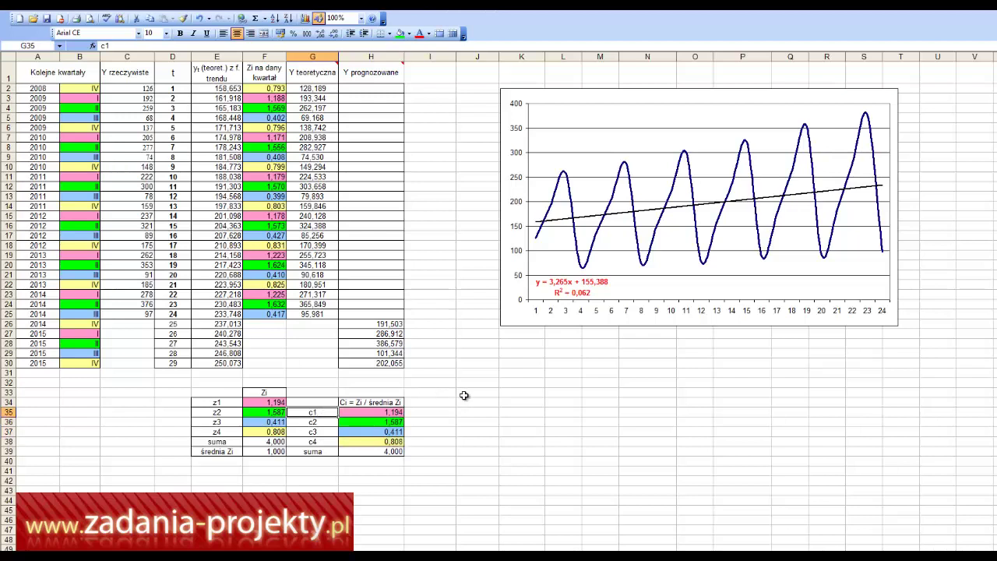
left_click(383, 412)
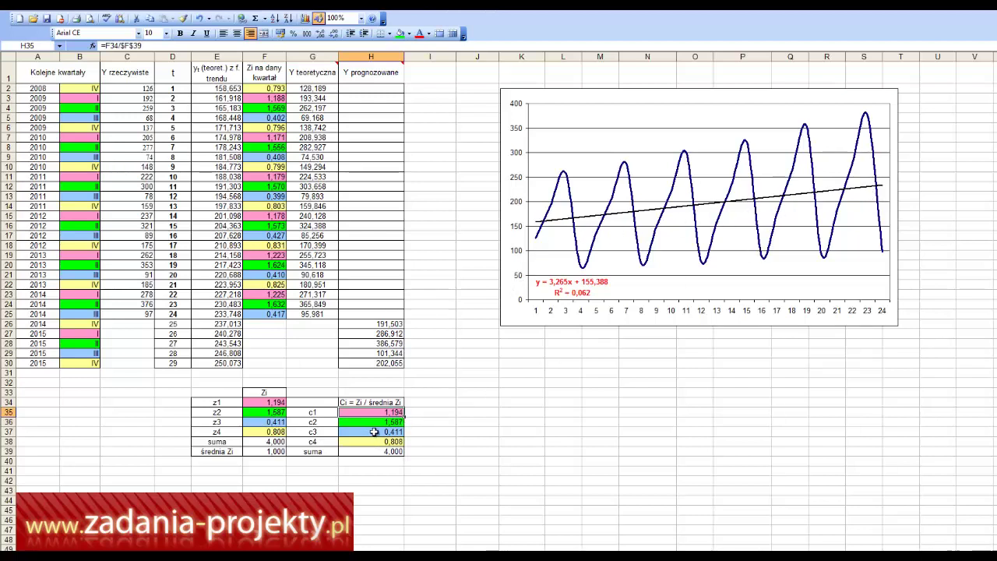
key("Down")
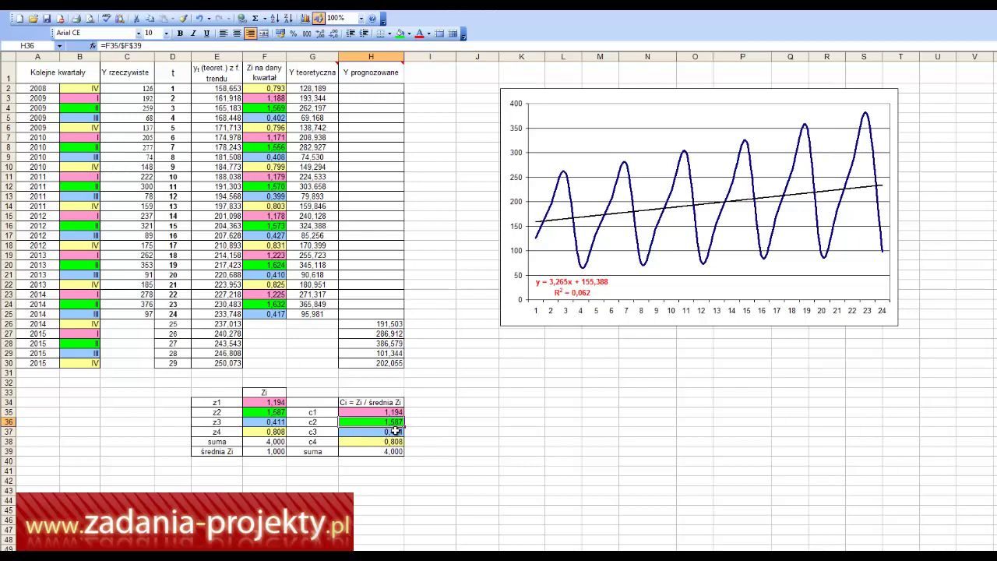
left_click_drag(381, 432, 381, 441)
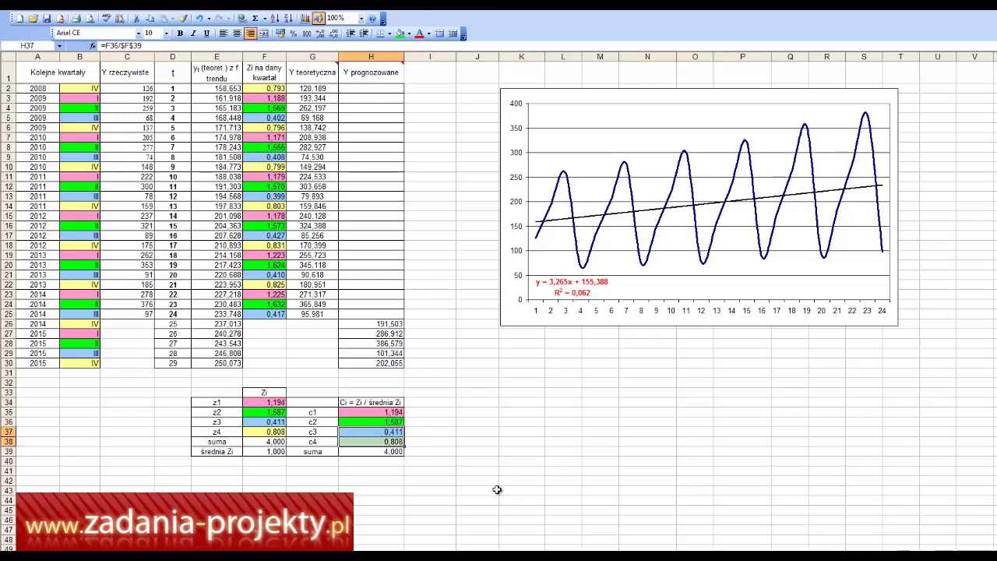
Calculate the below-trend deviations of c3 and c4 by entering =1-H37 in I37 and copying it down to I38.
left_click(425, 431)
type("=")
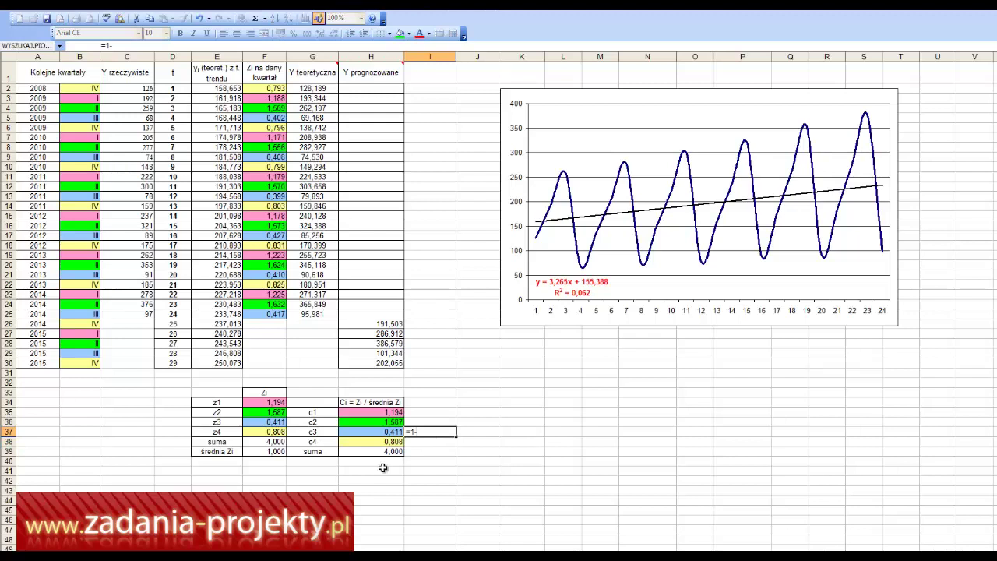
type("1-")
key("Left")
key("Return")
key("Up")
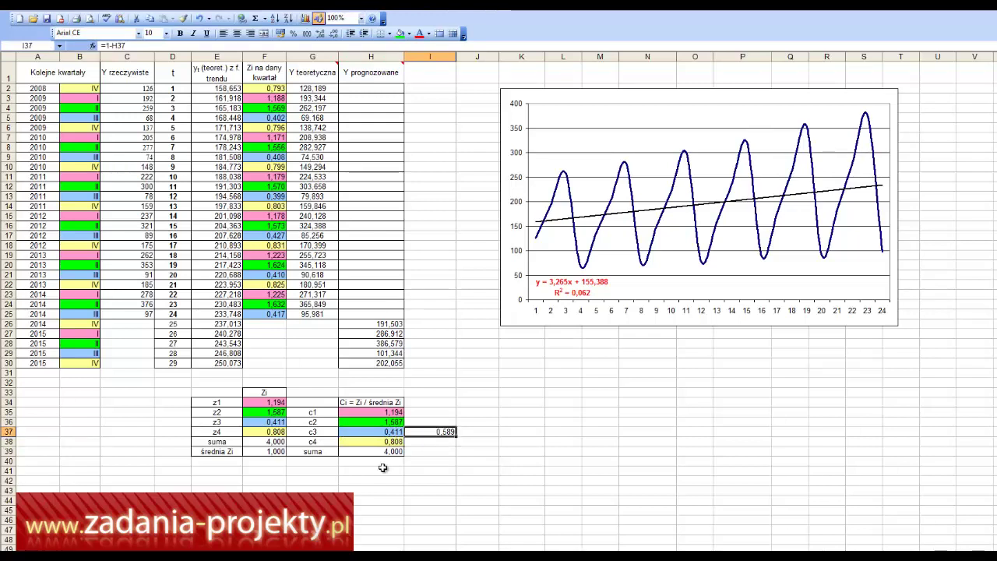
key("Down")
key("ctrl+d")
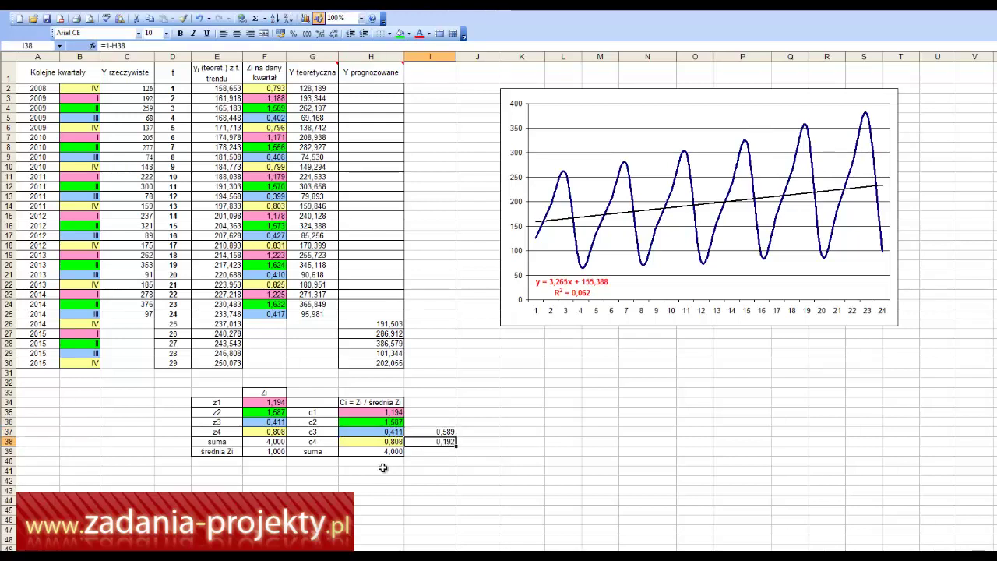
Compare the deviation in I37 with the adjusted seasonal indices c3 and c4 in H37:H38.
key("Up")
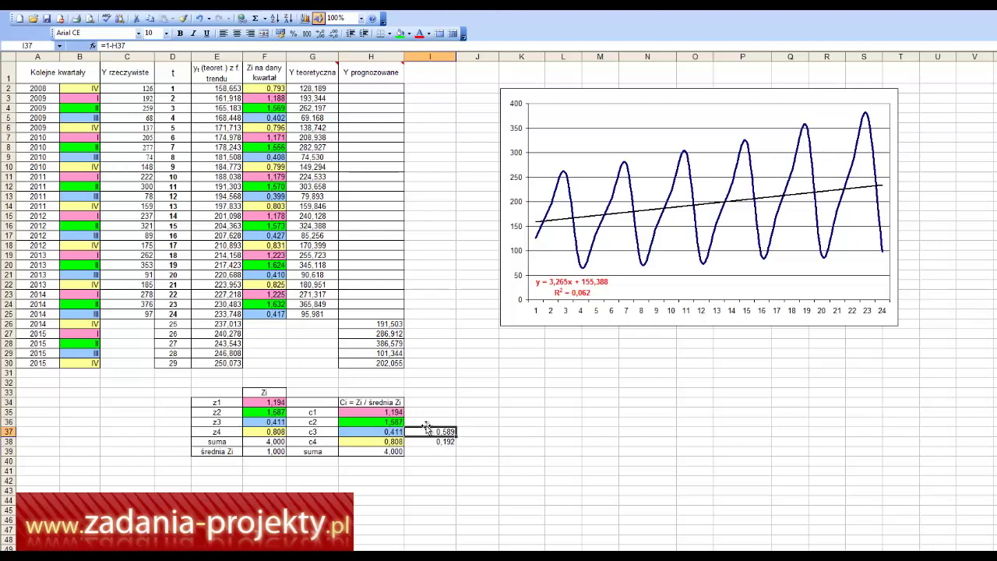
left_click(391, 432)
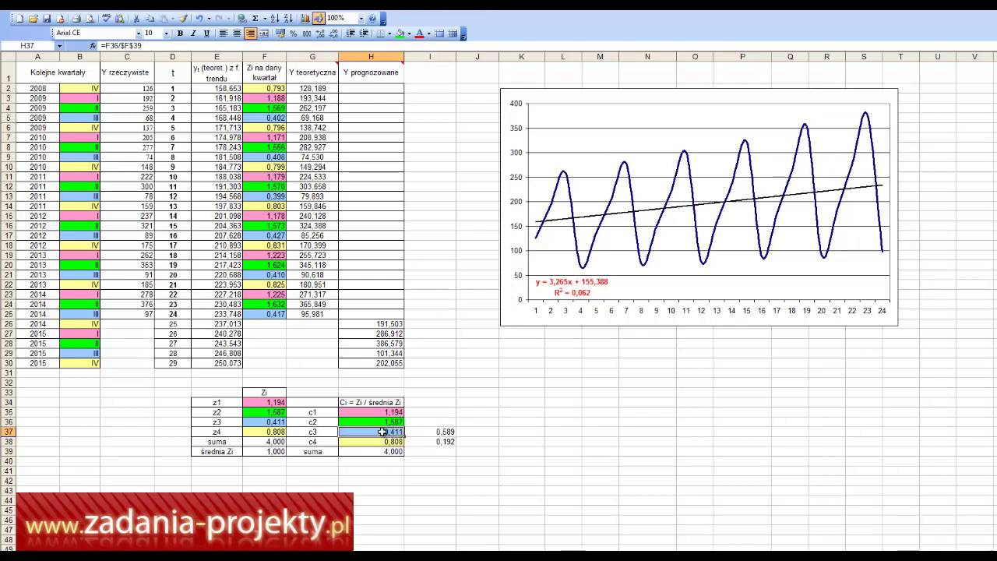
left_click(396, 442)
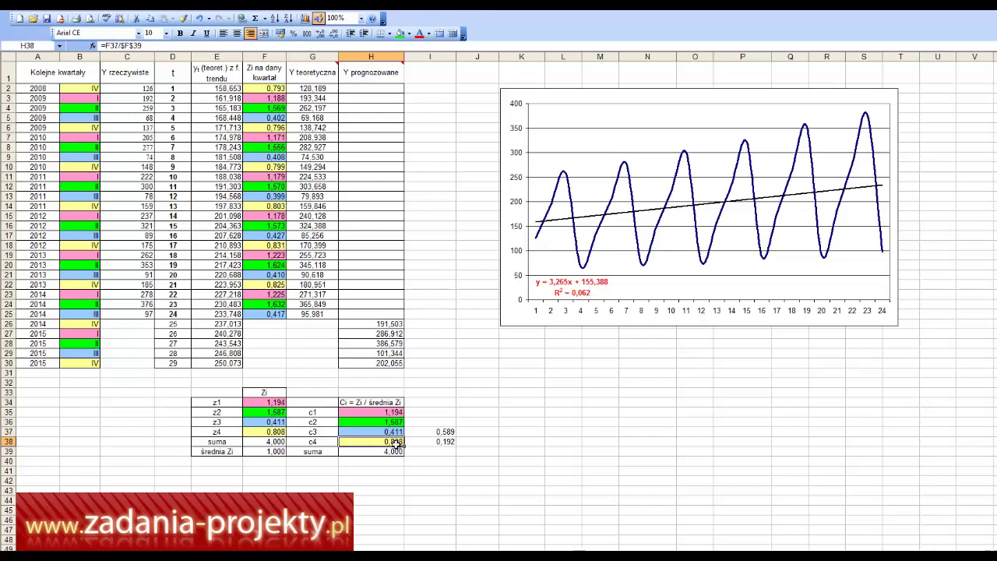
left_click(316, 442)
left_click(387, 442)
Inspect the theoretical Y formulas in G2 and G3 and the trend and seasonal index cells they reference.
left_click(320, 72)
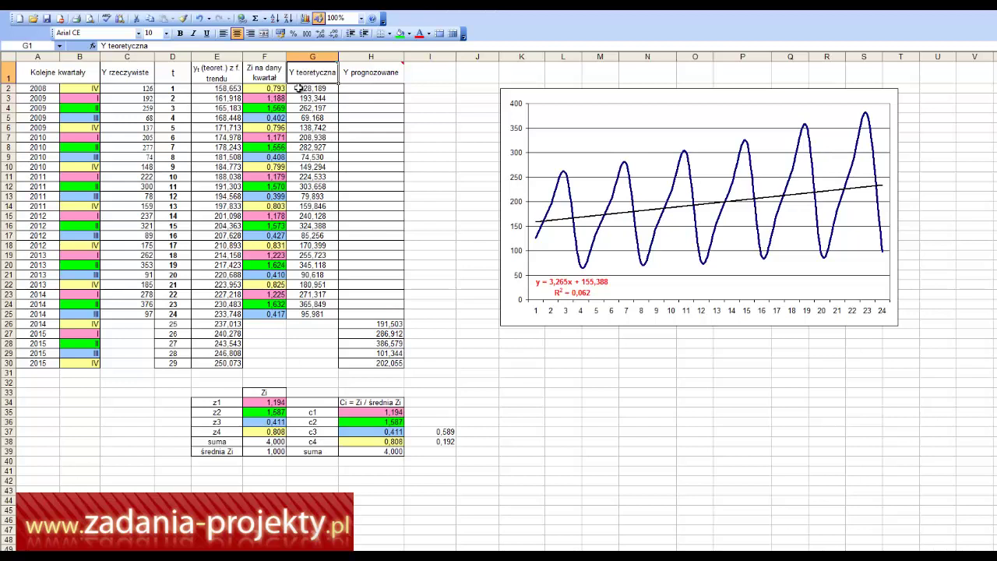
left_click(299, 88)
type("=E2*H38")
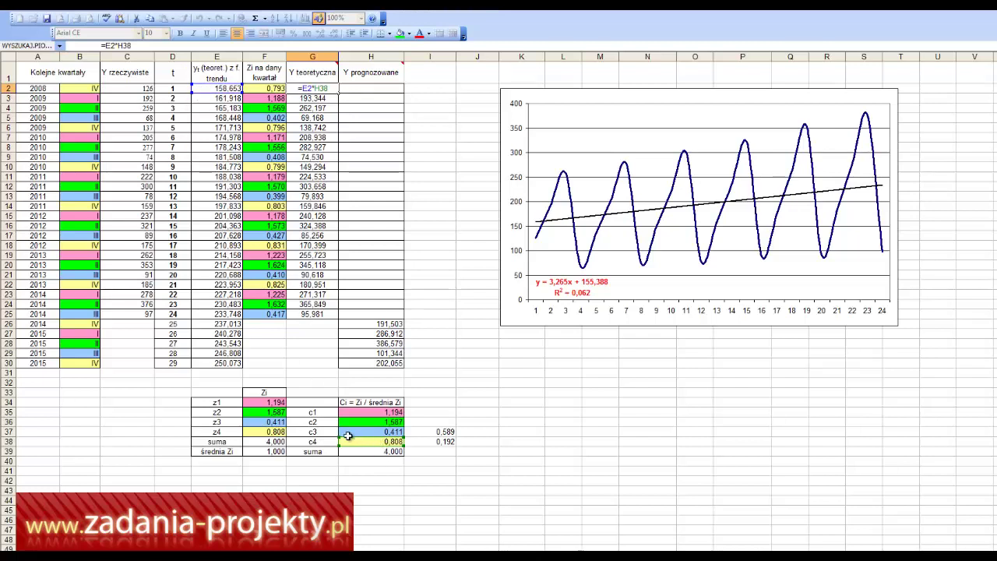
key("Return")
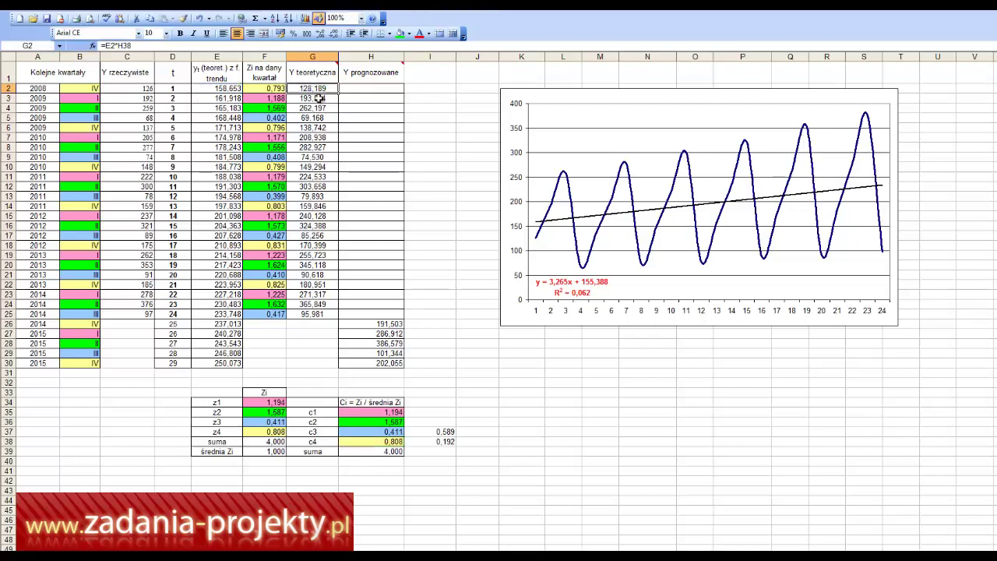
double_click(315, 98)
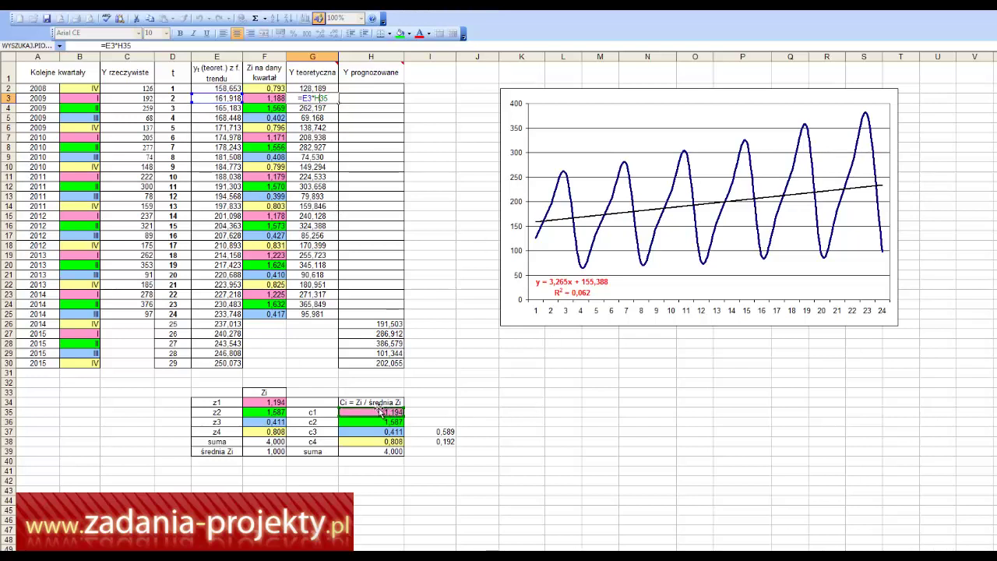
key("Return")
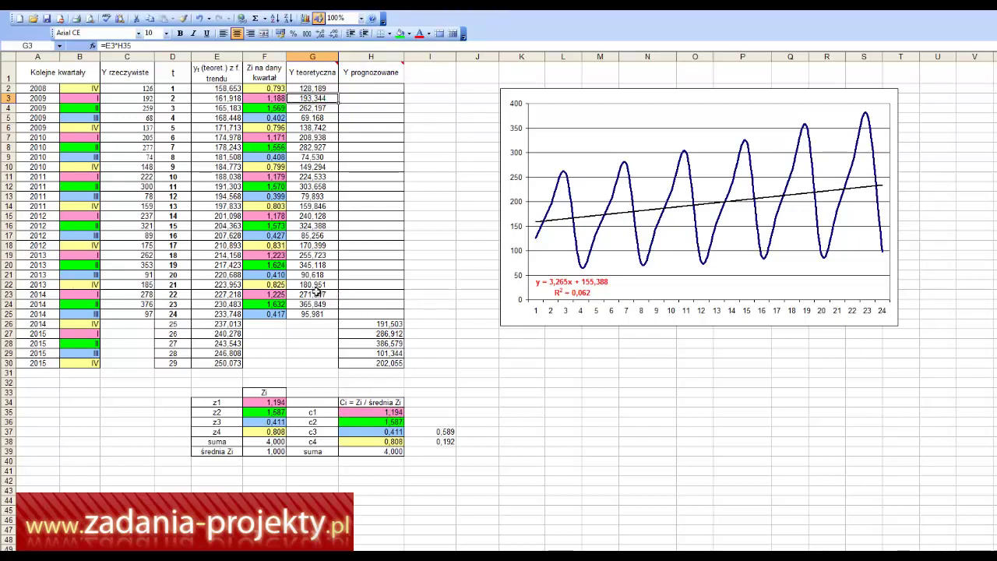
Inspect the forecast formula for the fourth quarter of 2014 in H26 and the cells it references.
left_click(355, 323)
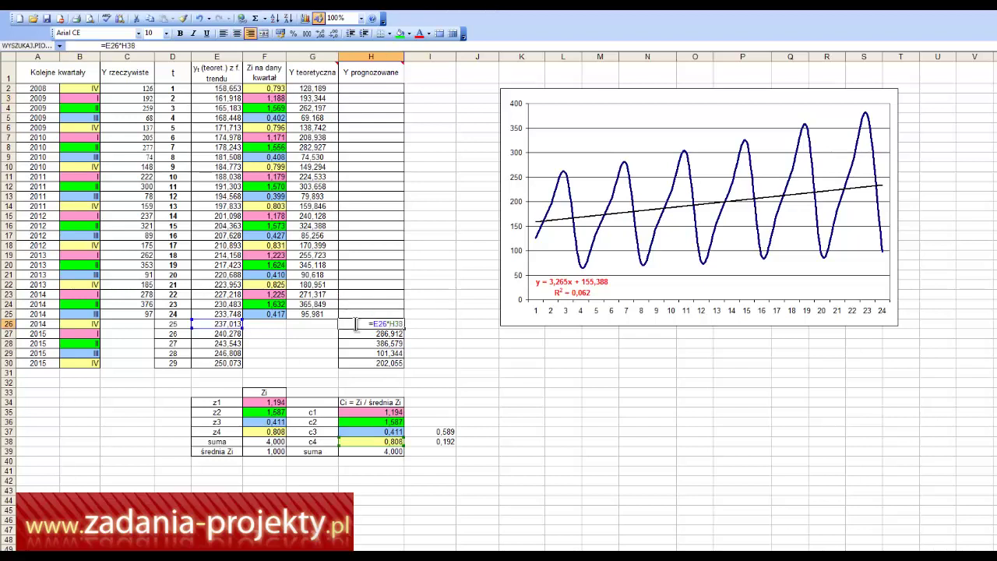
type("=E26*H38")
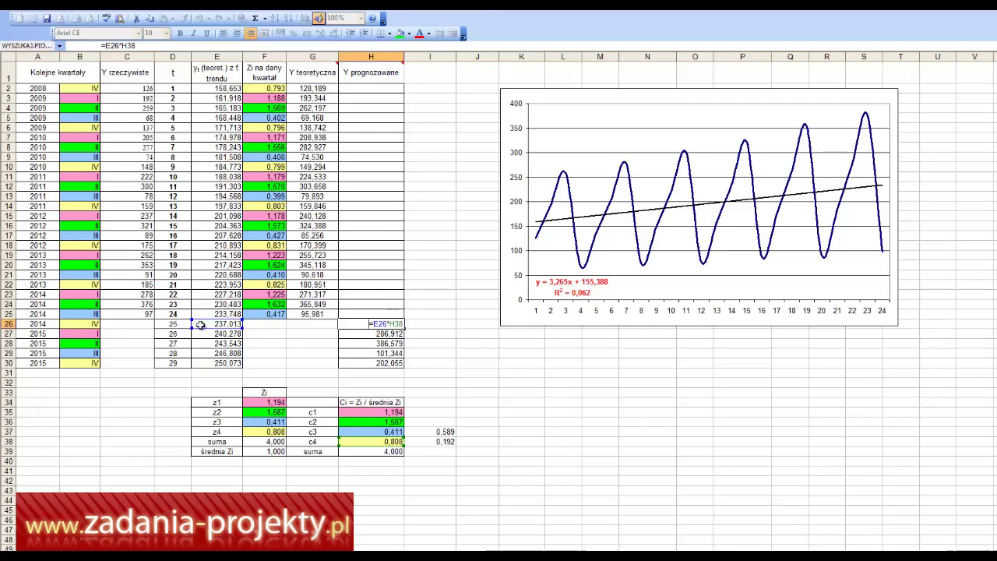
key("Return")
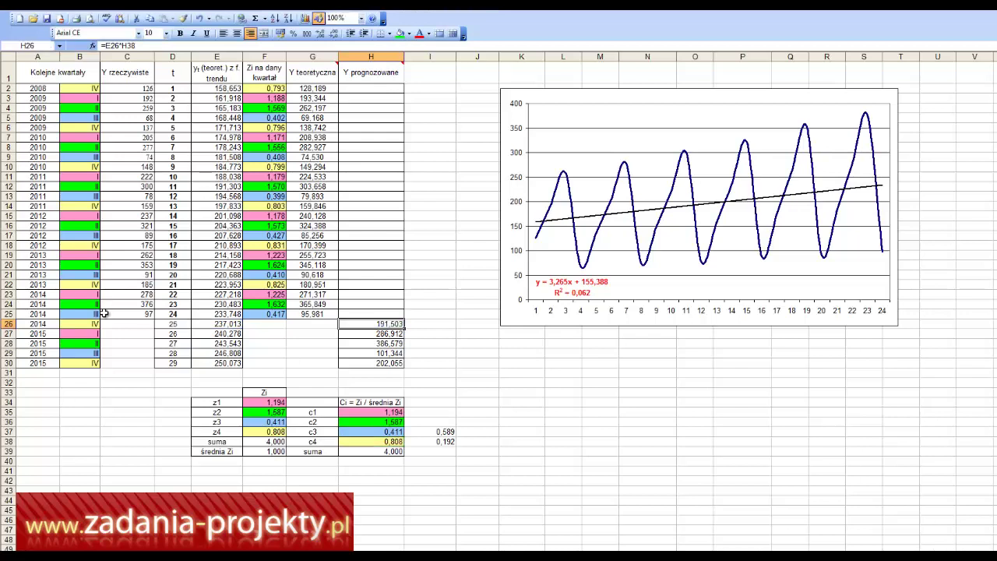
Compare the actual Y values in C2:C25 with the trend-function values in column E for the same quarters.
left_click(127, 315)
left_click_drag(127, 315, 128, 86)
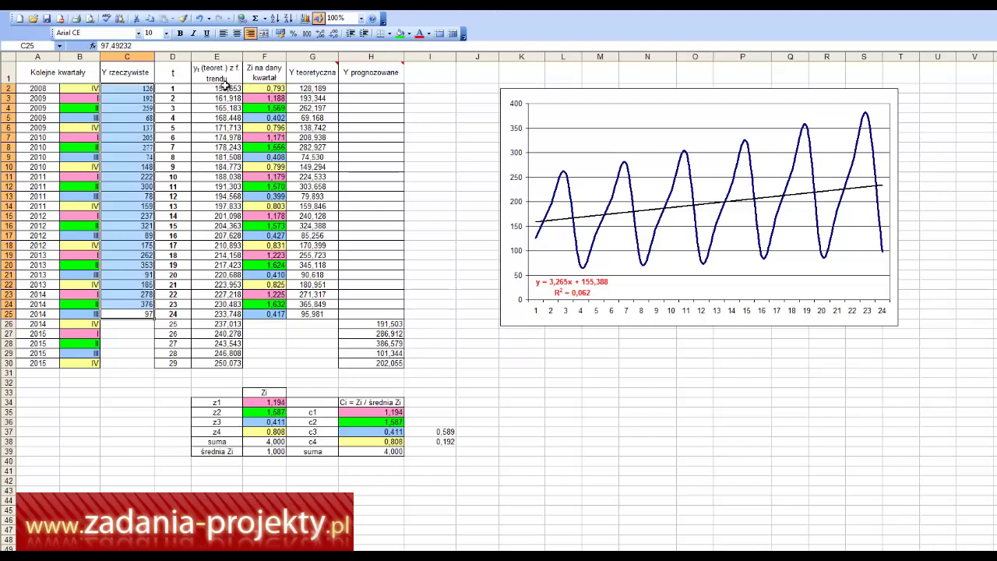
left_click_drag(224, 87, 207, 314)
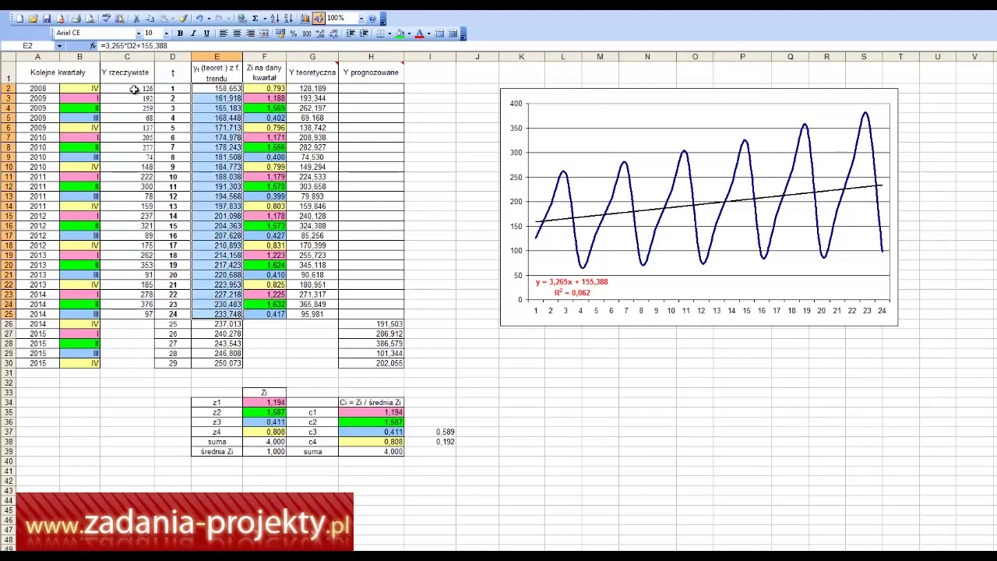
left_click_drag(137, 88, 137, 311)
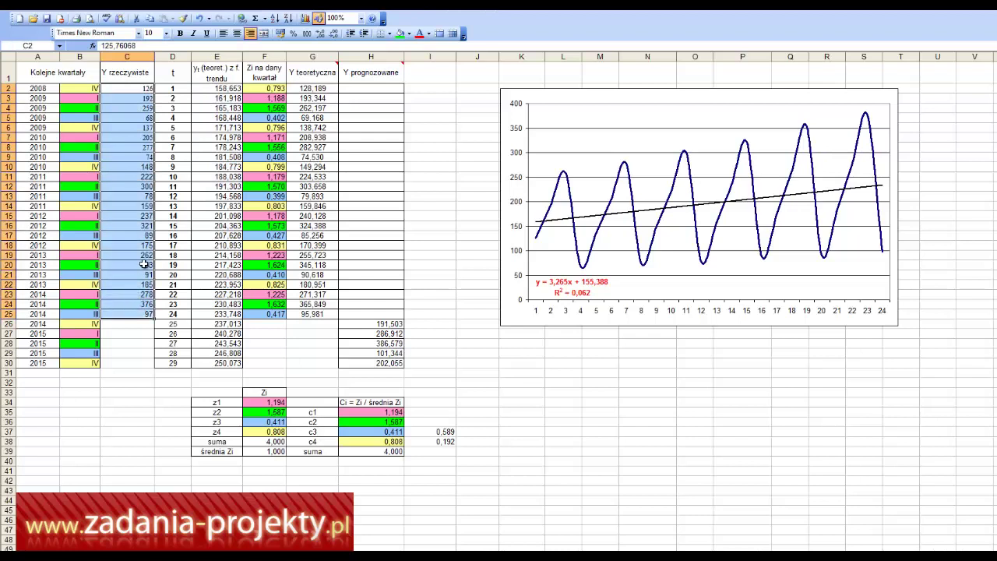
left_click_drag(221, 88, 221, 244)
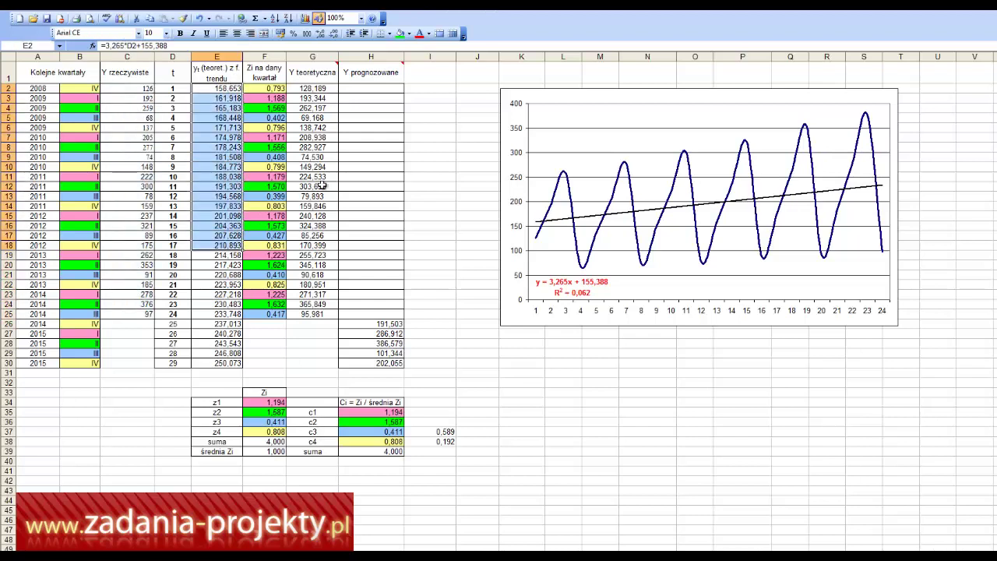
Right-align the theoretical Y values in G2:G25.
left_click_drag(312, 88, 312, 312)
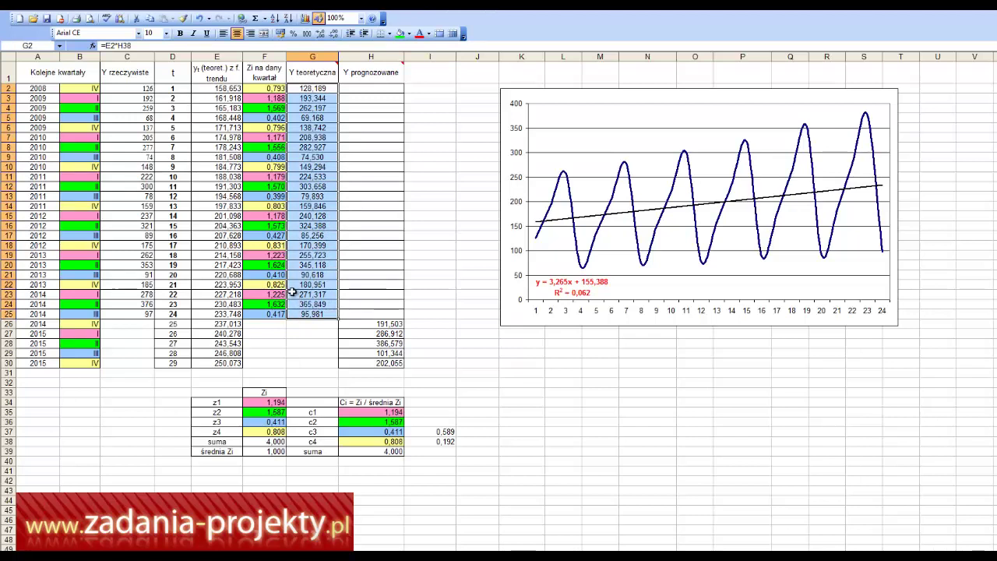
left_click(250, 32)
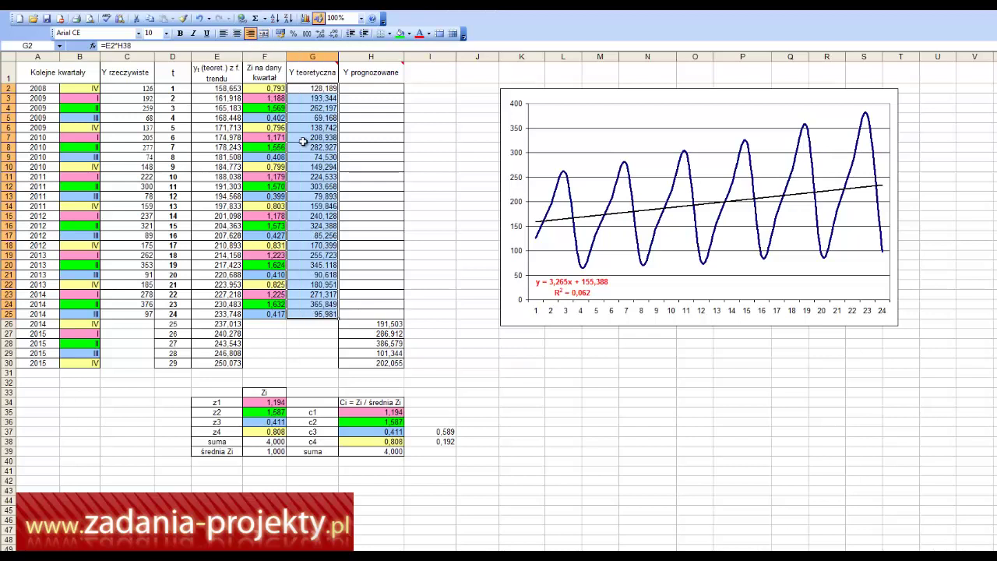